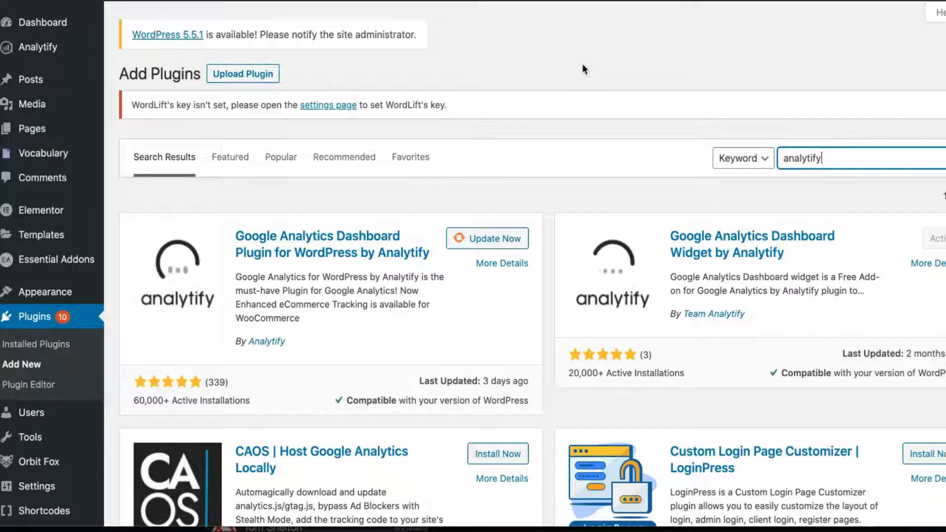
Step: Switch the stats widget to Last 30 days (Aug 16 – Sep 16, 2020) and reload the statistics
scroll(584, 69, down, 1)
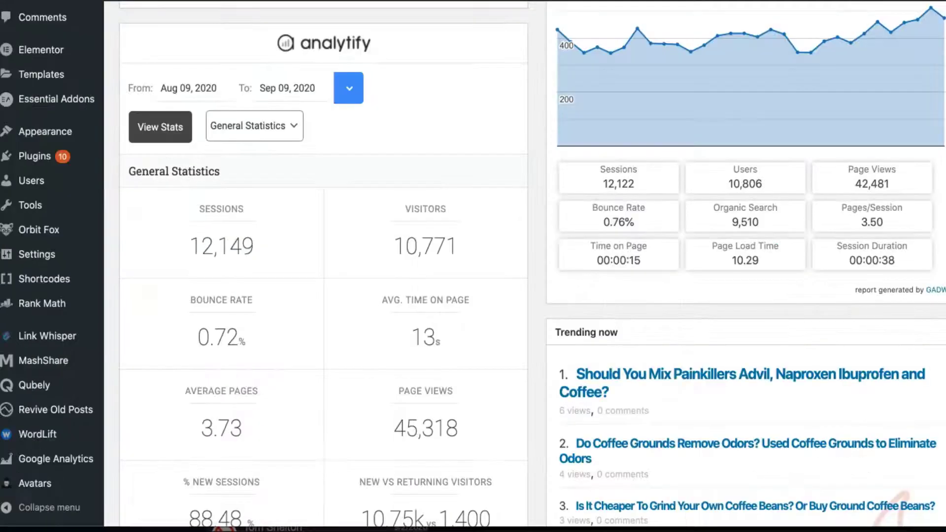
scroll(220, 148, down, 3)
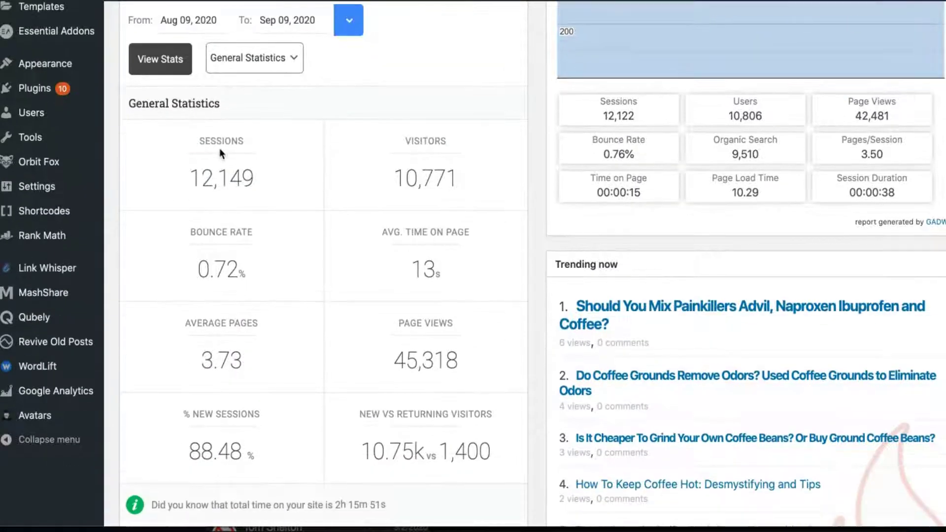
scroll(219, 148, up, 1)
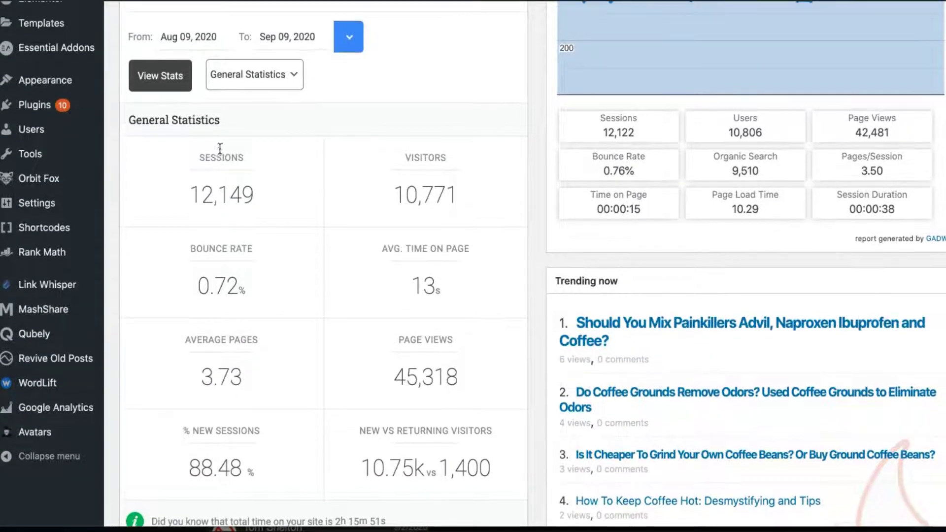
click(338, 37)
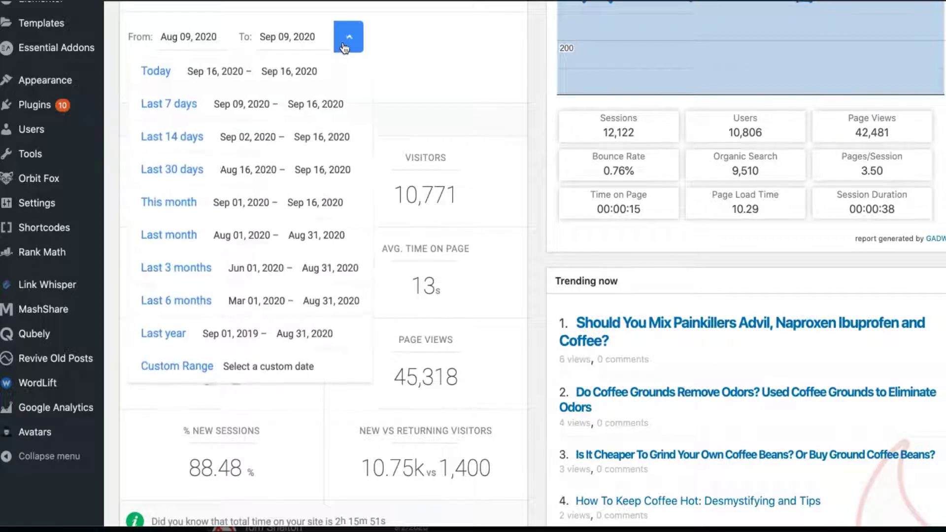
click(190, 178)
click(169, 76)
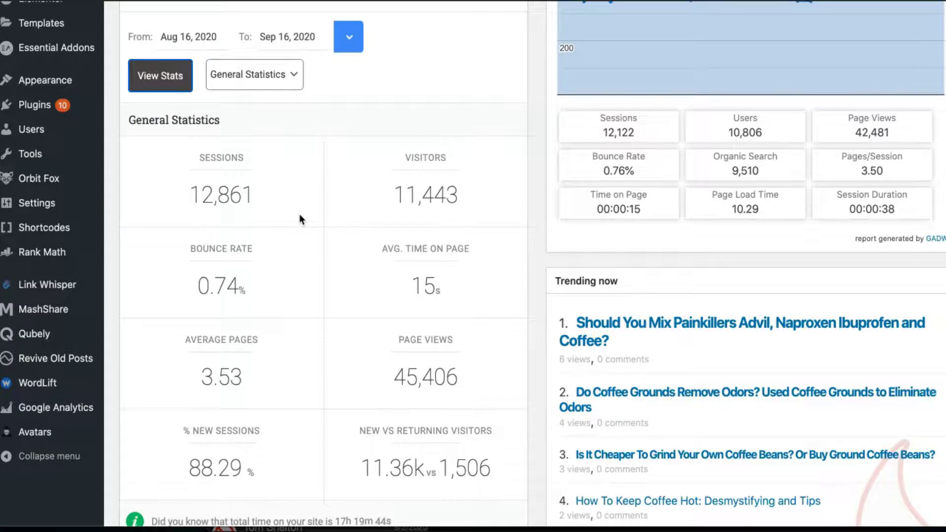
scroll(299, 215, down, 2)
scroll(300, 215, up, 1)
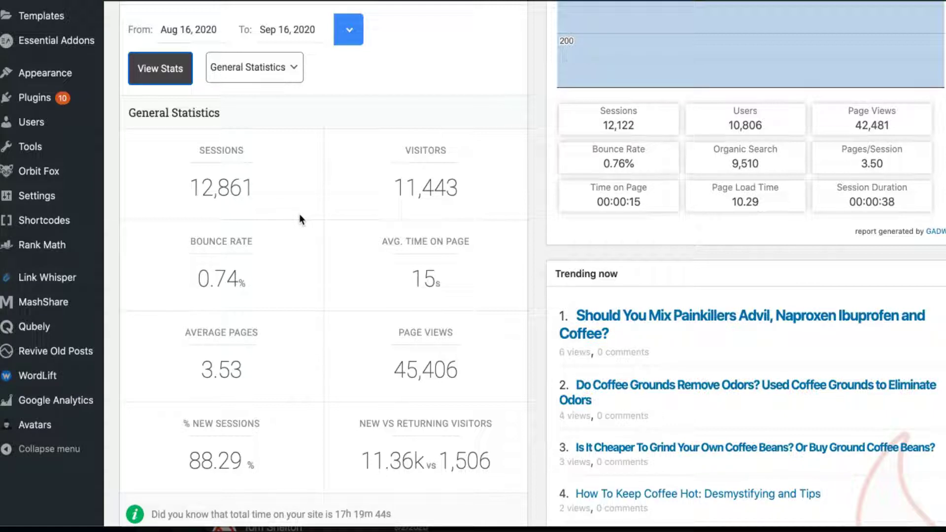
scroll(300, 214, down, 3)
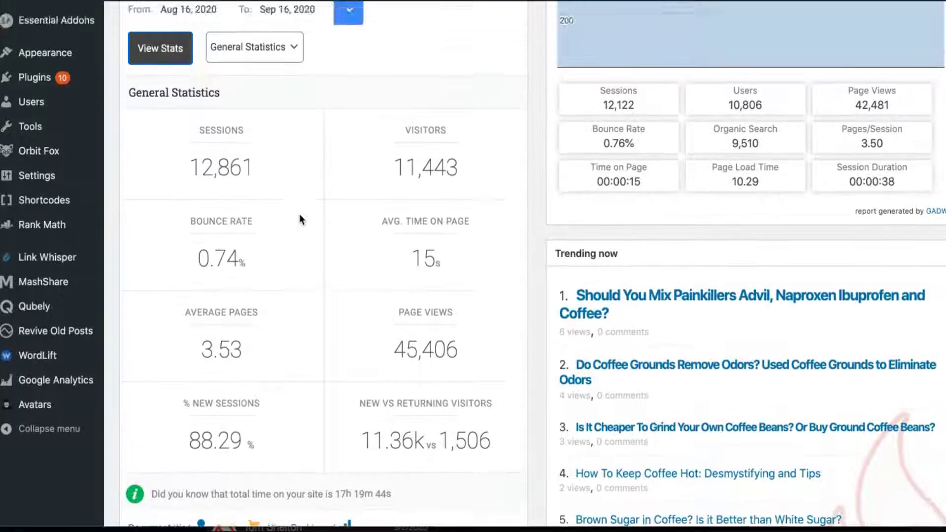
scroll(300, 214, up, 1)
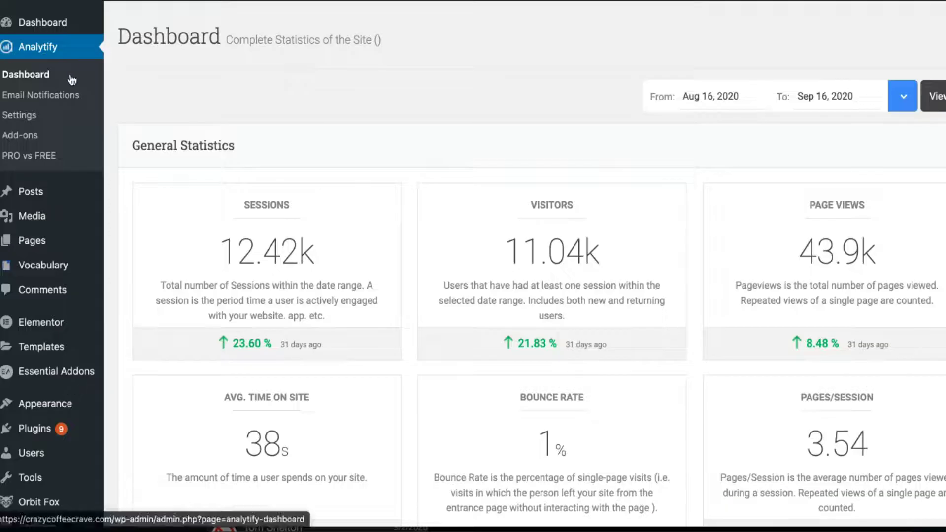
scroll(306, 138, down, 2)
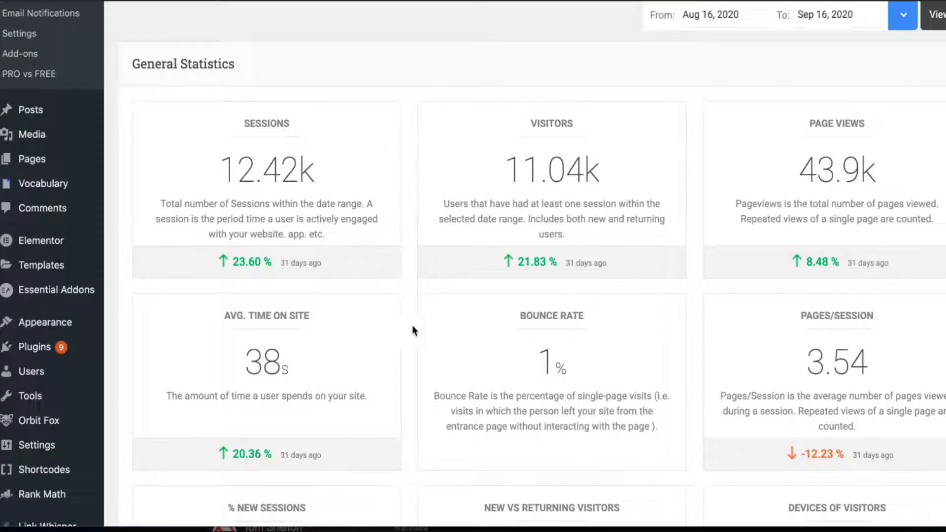
scroll(412, 326, down, 1)
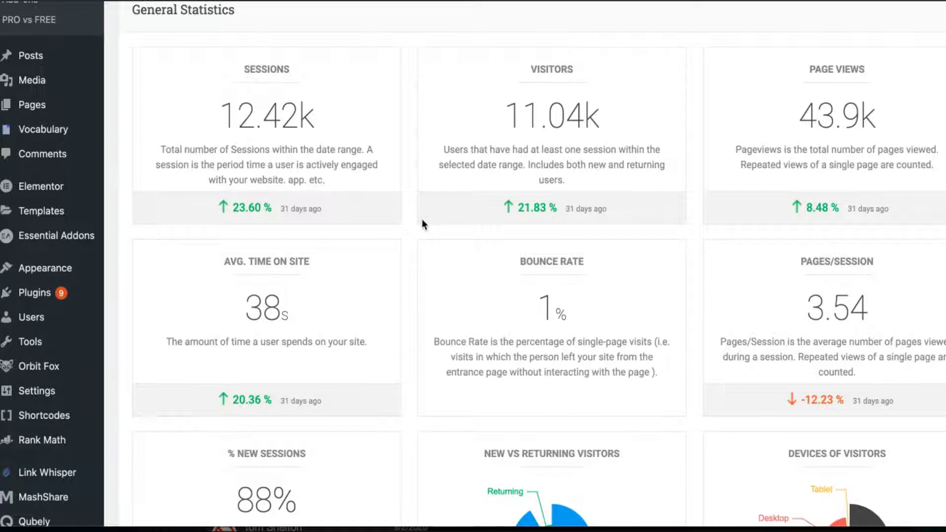
scroll(422, 218, up, 1)
click(903, 9)
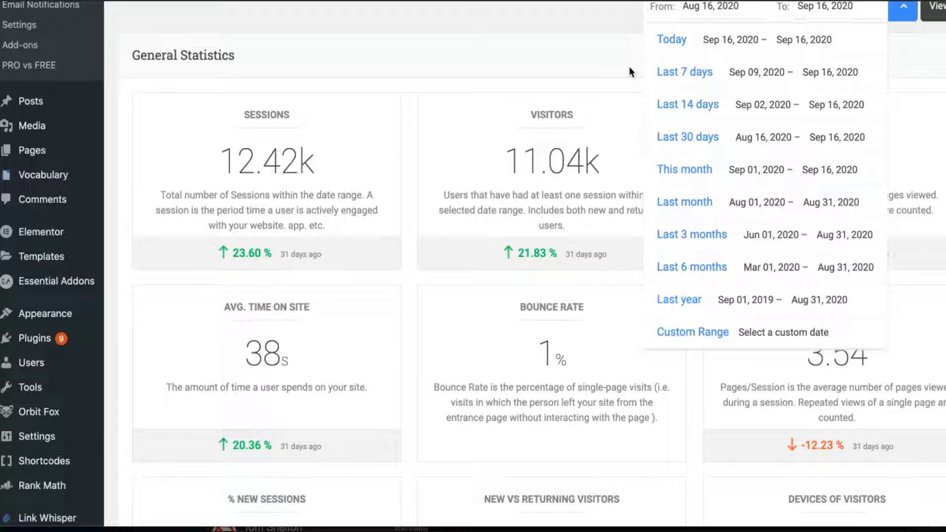
click(605, 62)
scroll(604, 61, down, 5)
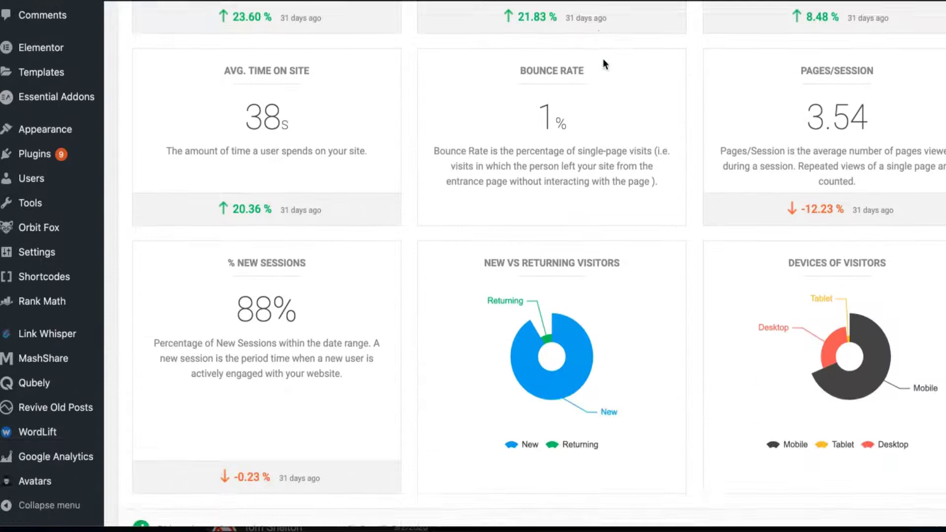
drag(781, 208, 940, 211)
click(873, 185)
drag(873, 185, 800, 113)
click(799, 113)
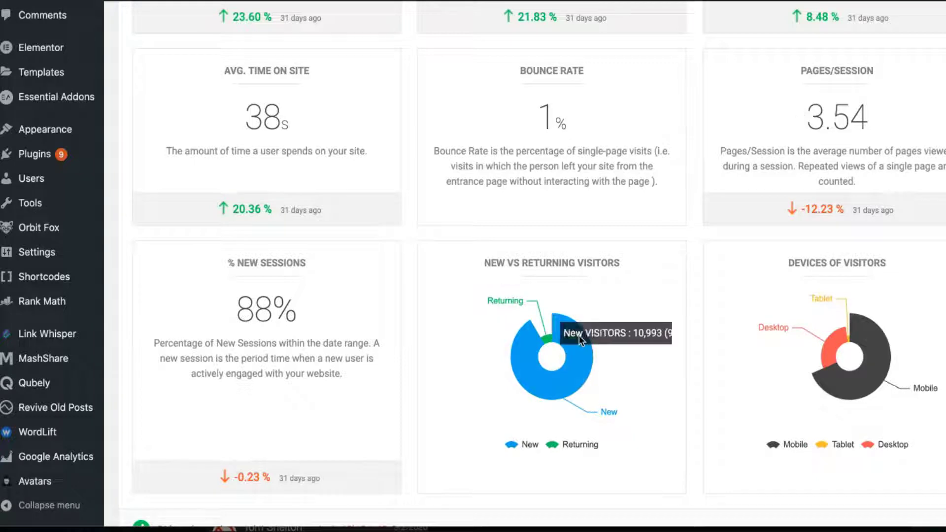
scroll(581, 332, down, 2)
scroll(627, 347, down, 6)
scroll(627, 346, down, 10)
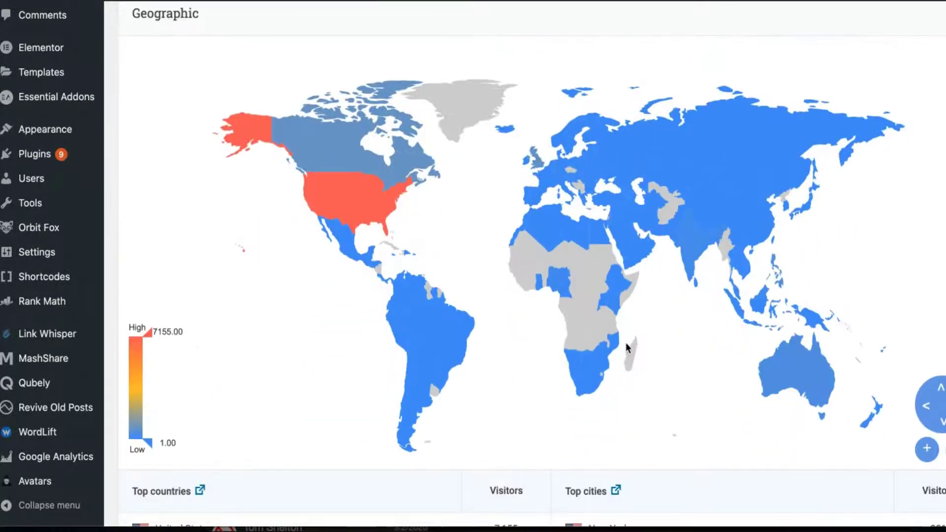
scroll(626, 347, down, 3)
scroll(626, 343, up, 1)
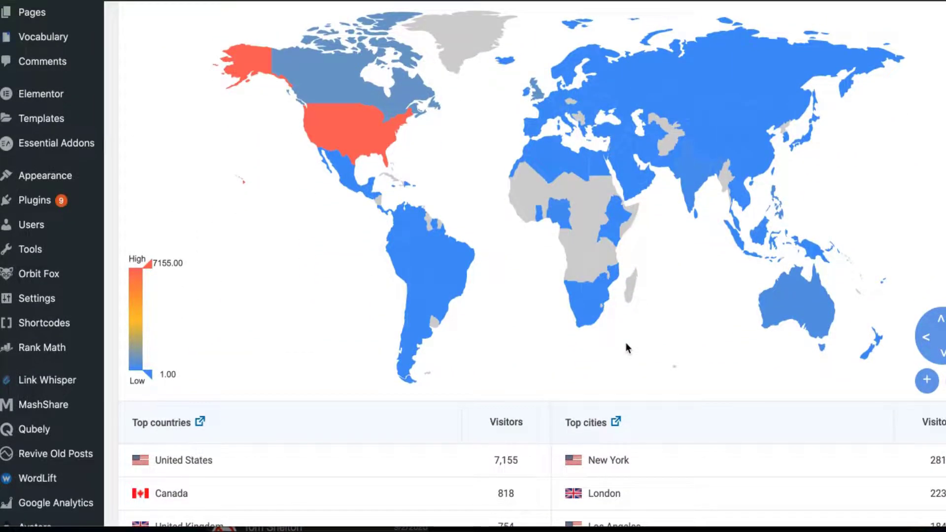
scroll(627, 348, up, 1)
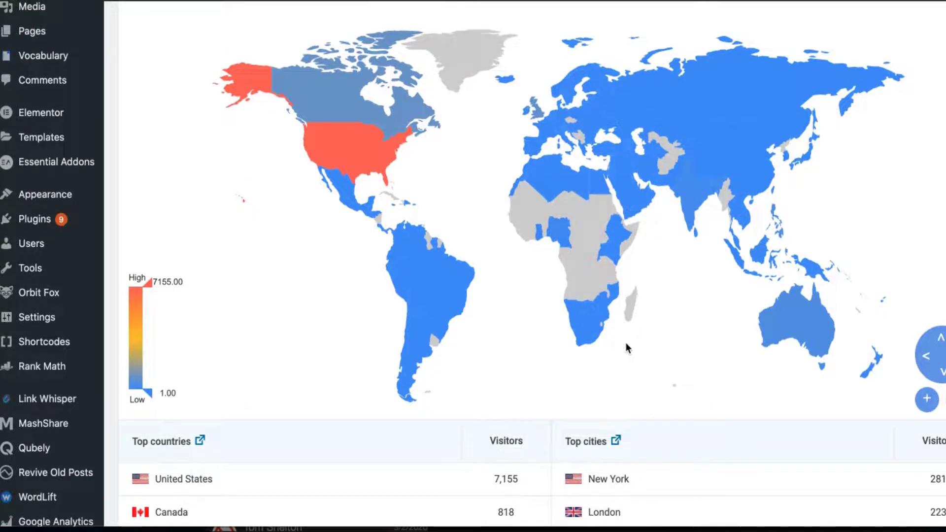
mouse_move(357, 157)
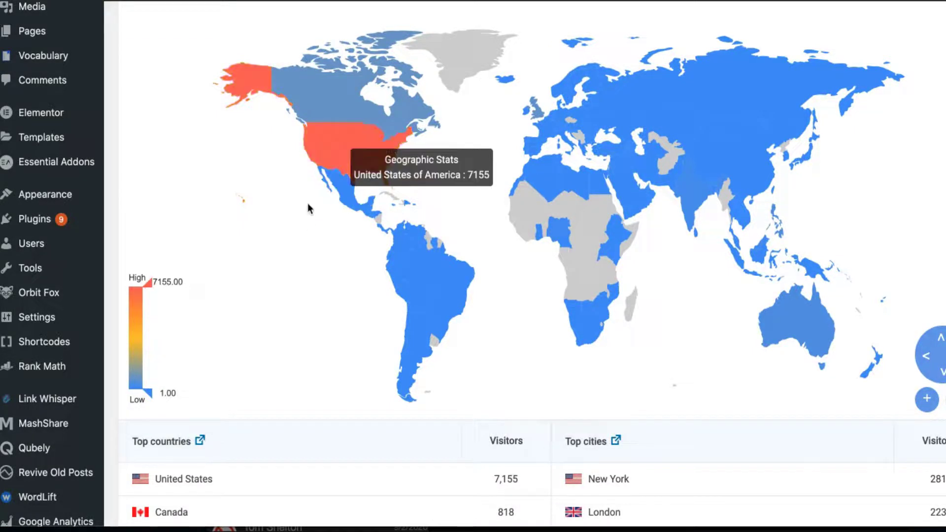
mouse_move(323, 150)
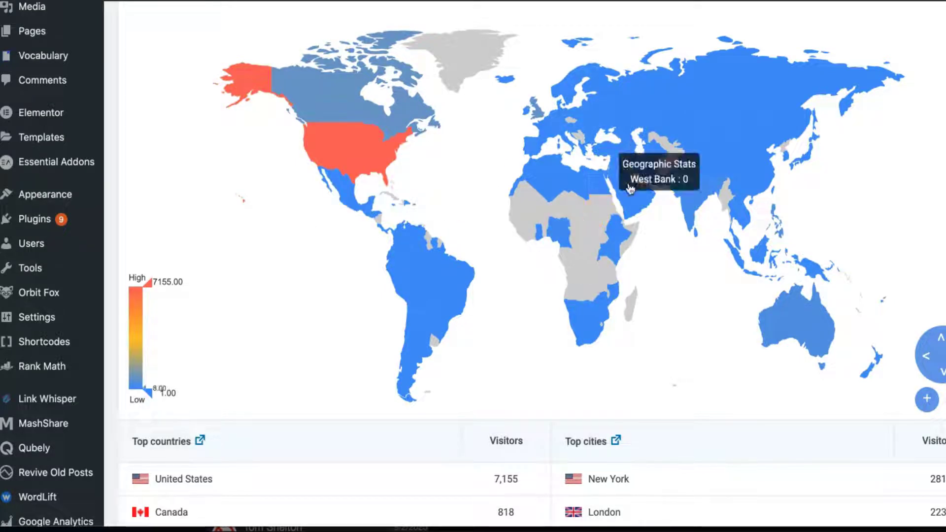
scroll(429, 231, down, 2)
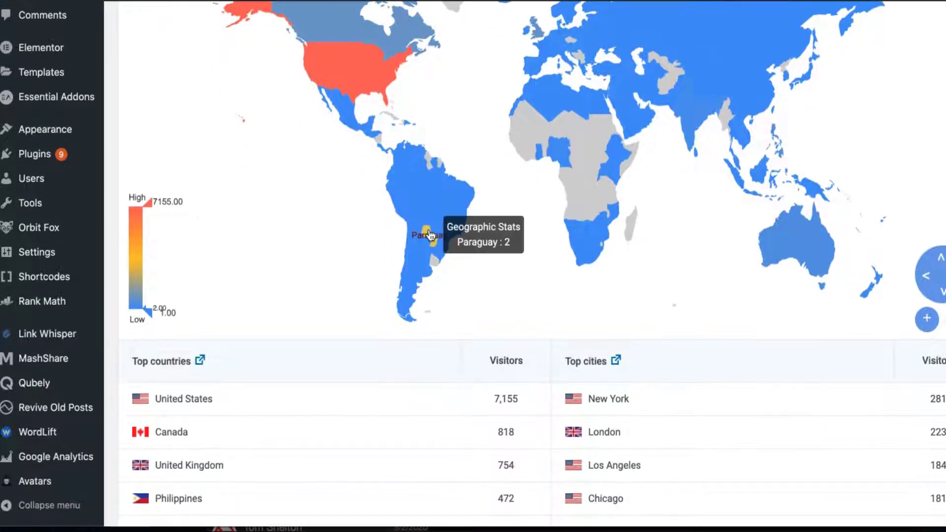
scroll(428, 235, down, 8)
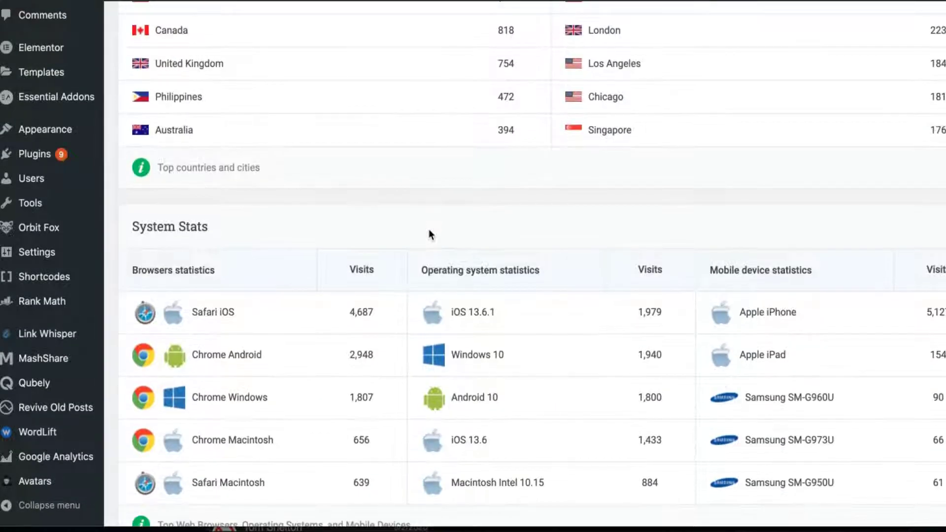
scroll(430, 230, down, 2)
scroll(429, 231, down, 1)
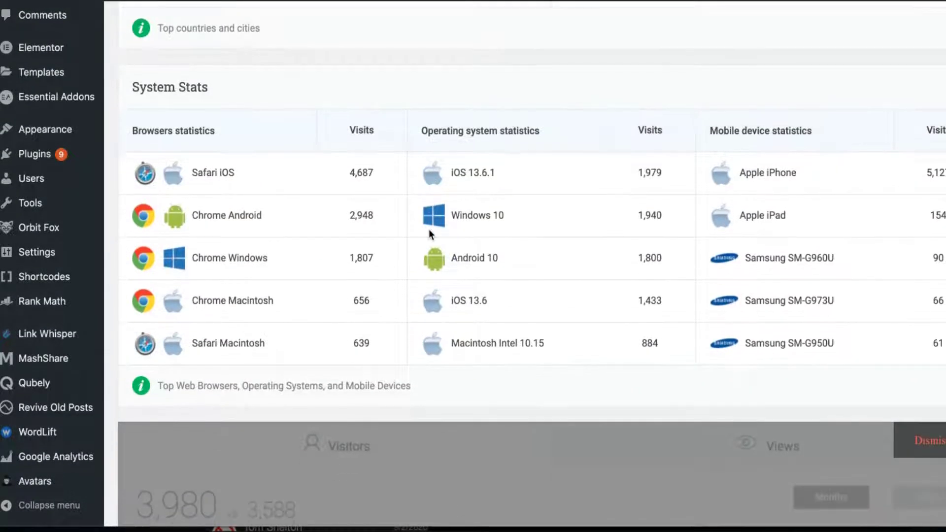
scroll(429, 233, down, 1)
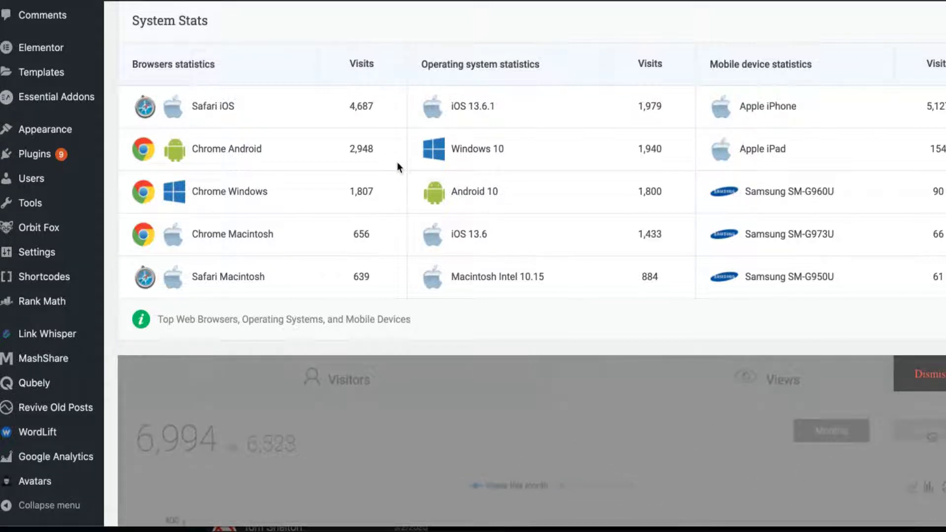
drag(339, 107, 380, 102)
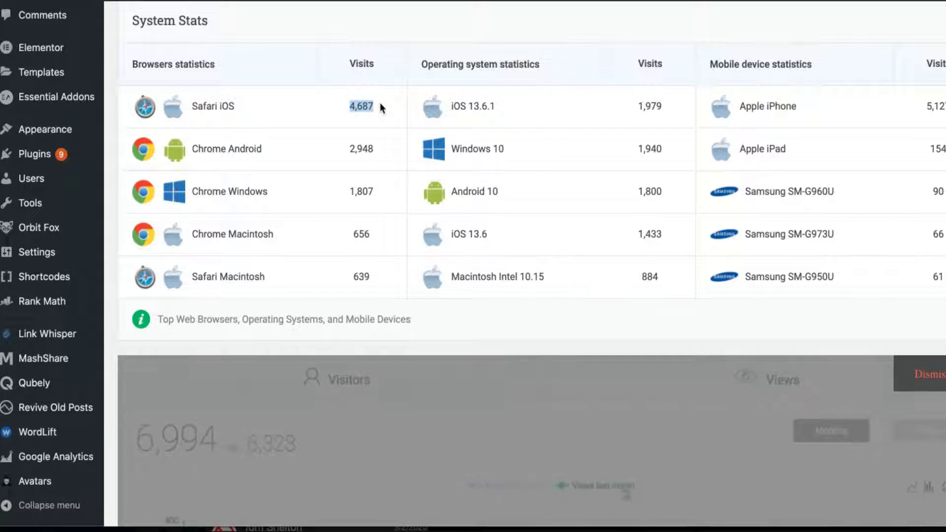
click(392, 105)
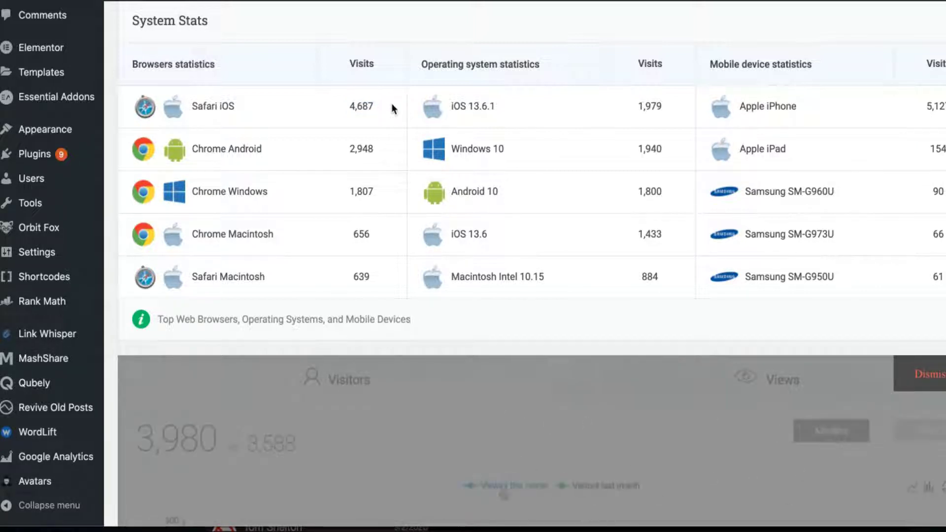
scroll(392, 108, down, 4)
scroll(393, 108, down, 3)
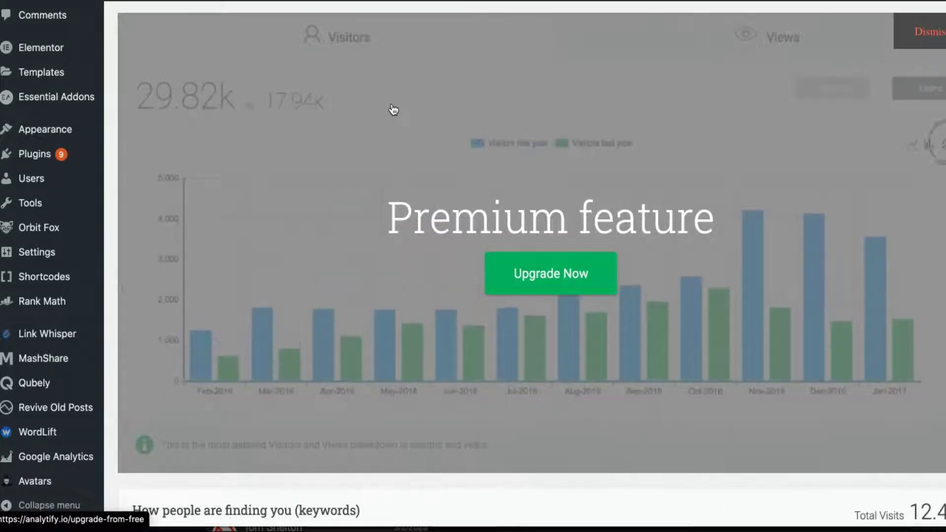
scroll(393, 109, down, 1)
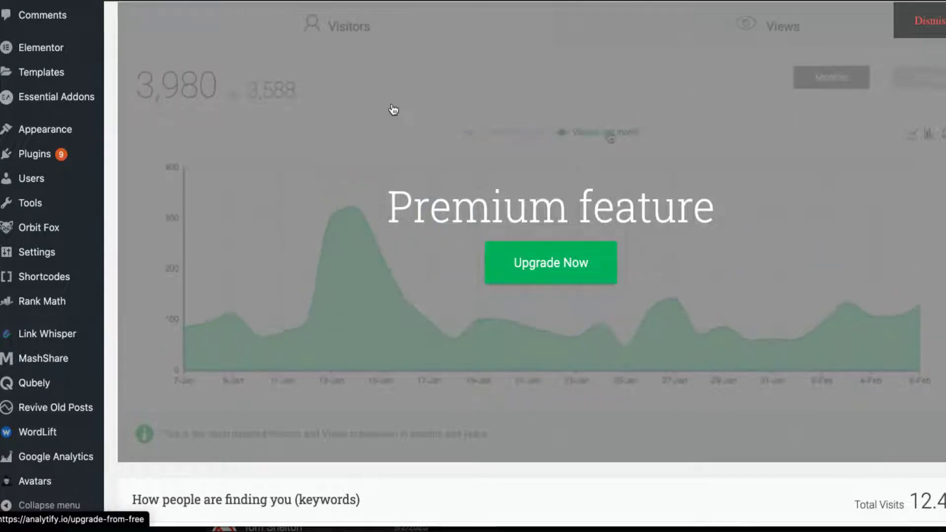
scroll(393, 109, up, 2)
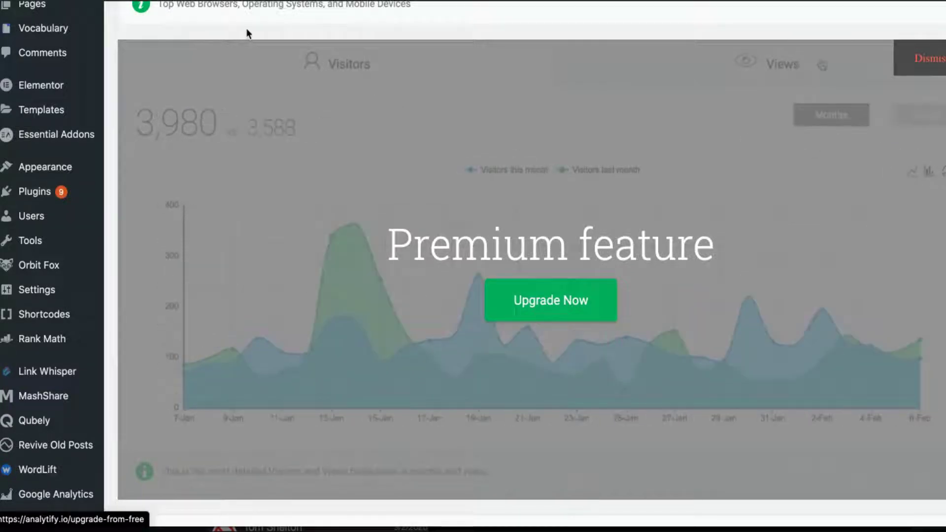
scroll(247, 31, up, 1)
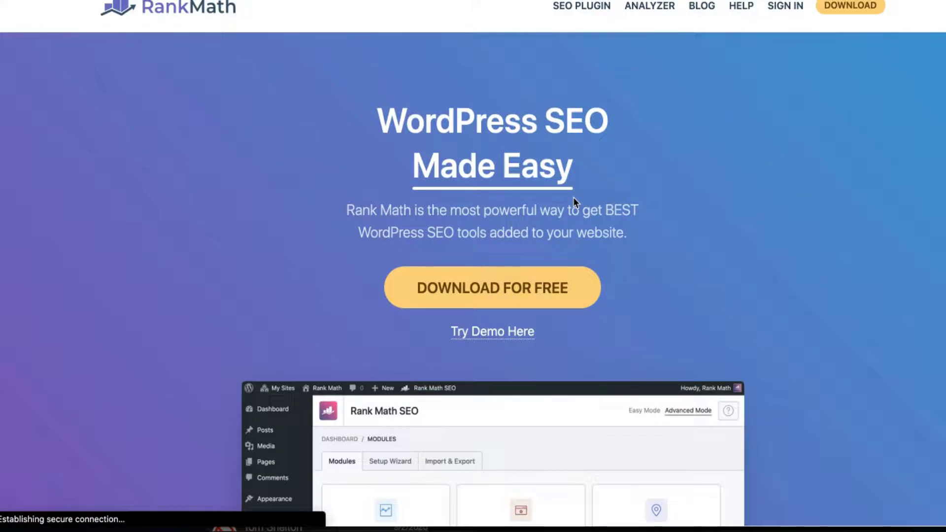
Step: Decline the Rank Math site's notification request and scroll down to the SEO modules dashboard preview
click(542, 71)
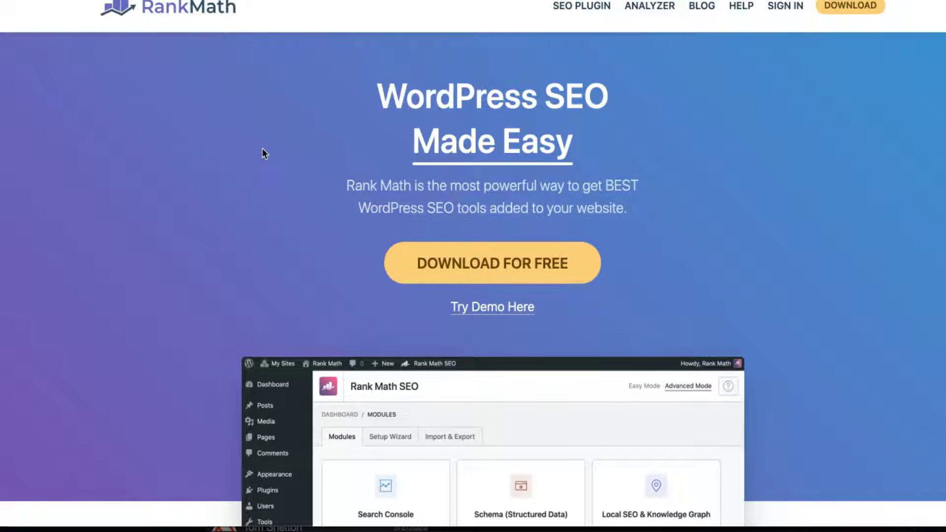
scroll(262, 149, down, 1)
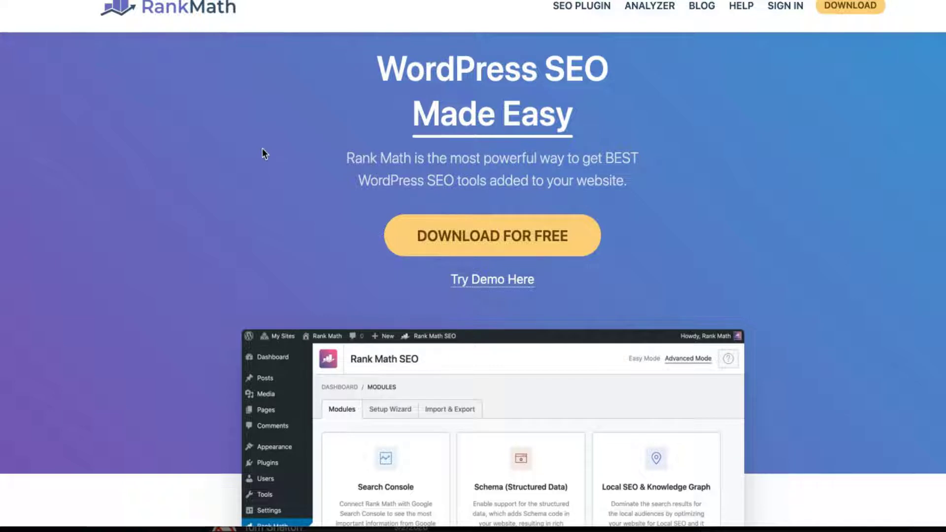
scroll(262, 148, down, 1)
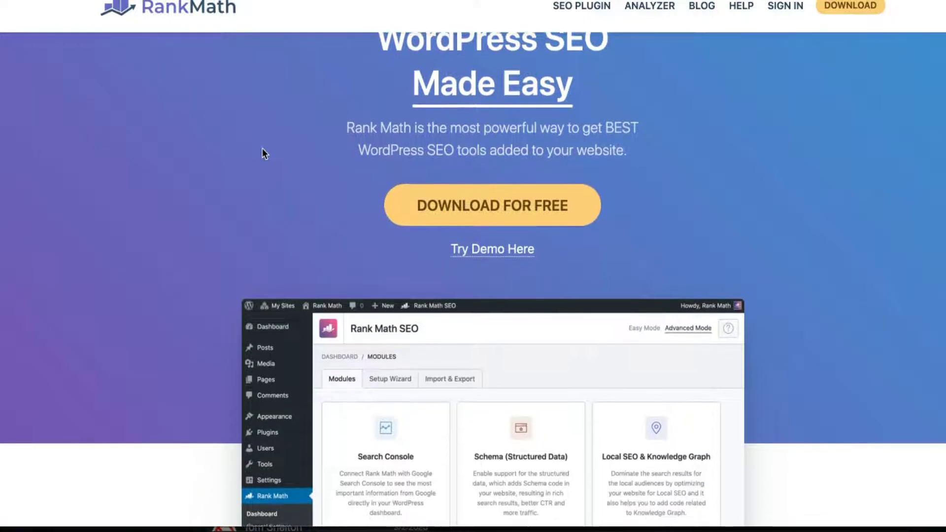
scroll(262, 148, down, 2)
scroll(262, 148, down, 3)
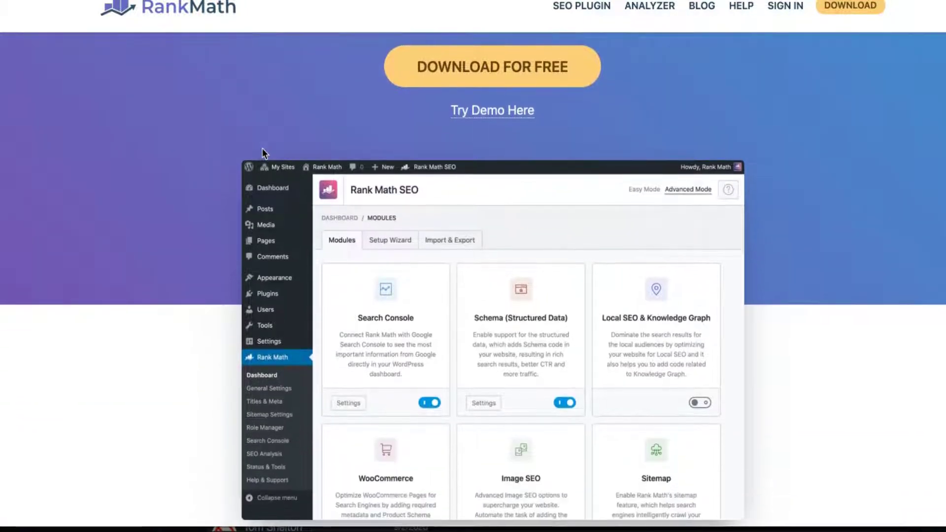
scroll(232, 102, down, 2)
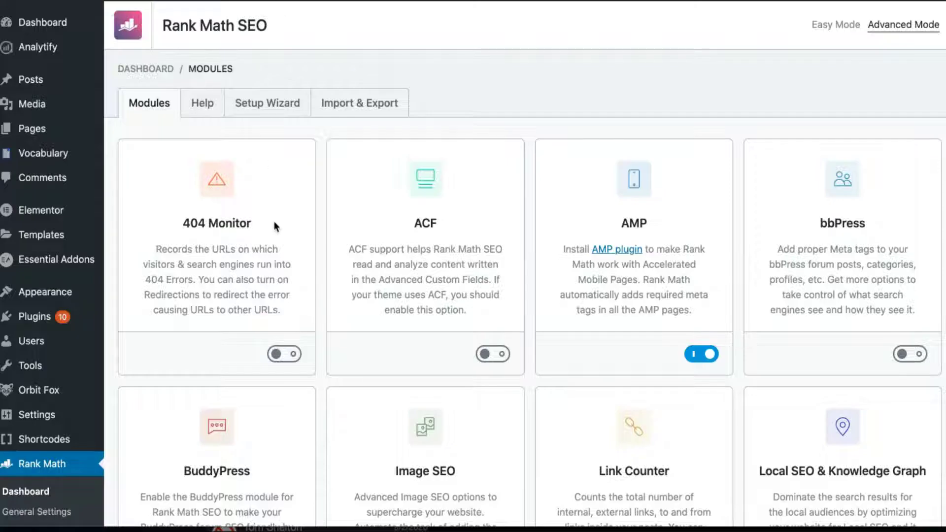
Step: Scroll through the Rank Math Modules tab to review which SEO features are on or off
scroll(273, 220, down, 9)
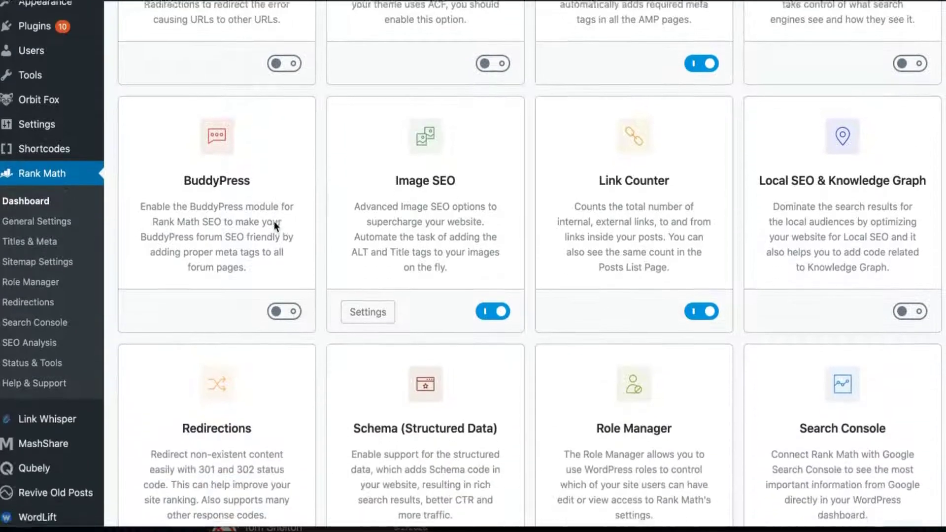
scroll(274, 221, down, 2)
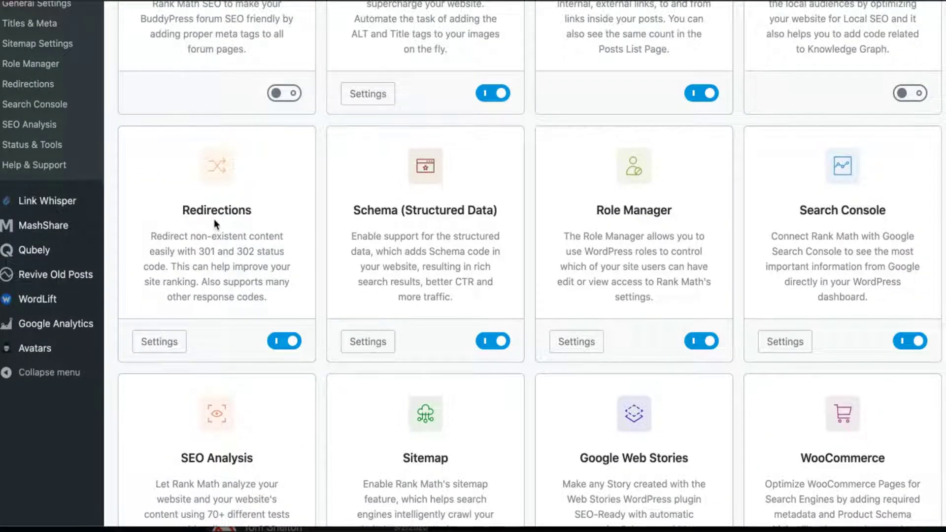
scroll(214, 219, up, 2)
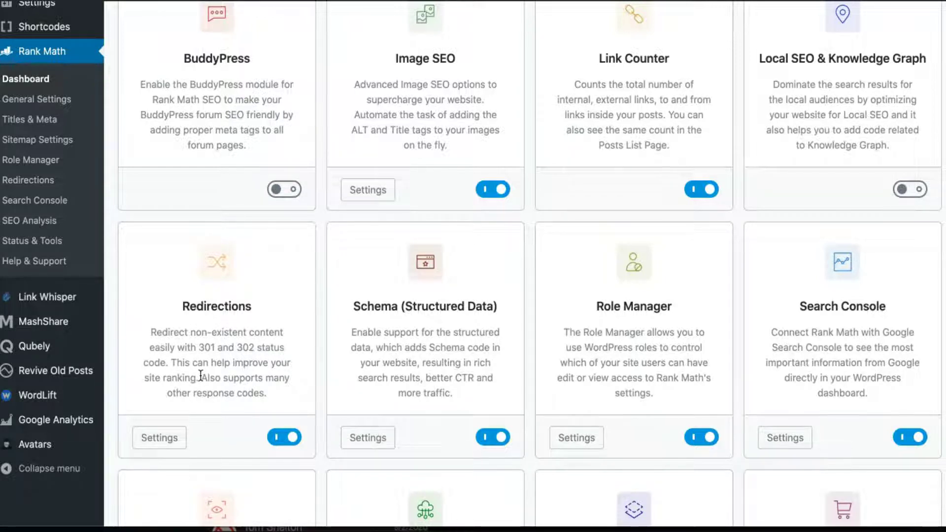
scroll(200, 375, up, 5)
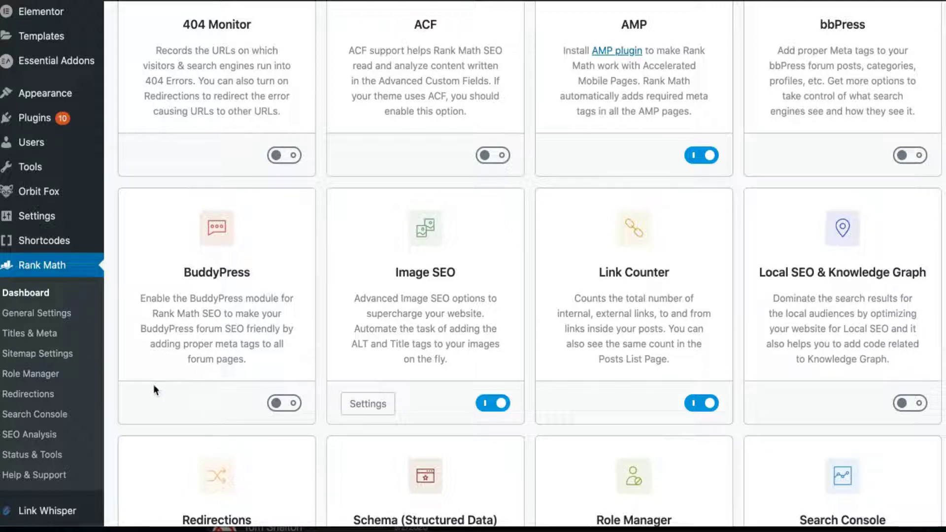
scroll(173, 273, up, 4)
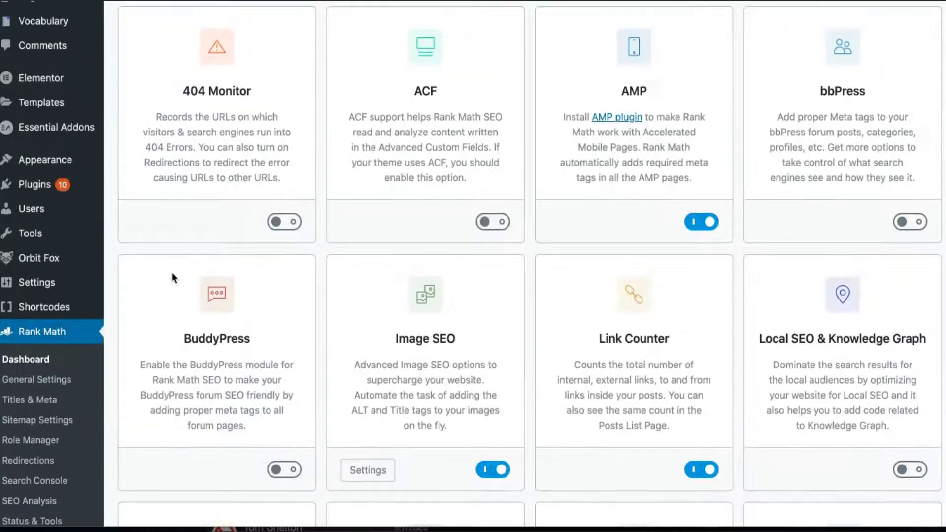
Step: Open All Posts in a new tab and edit the Coffee Cake Kids Can Bake post
mouse_move(66, 77)
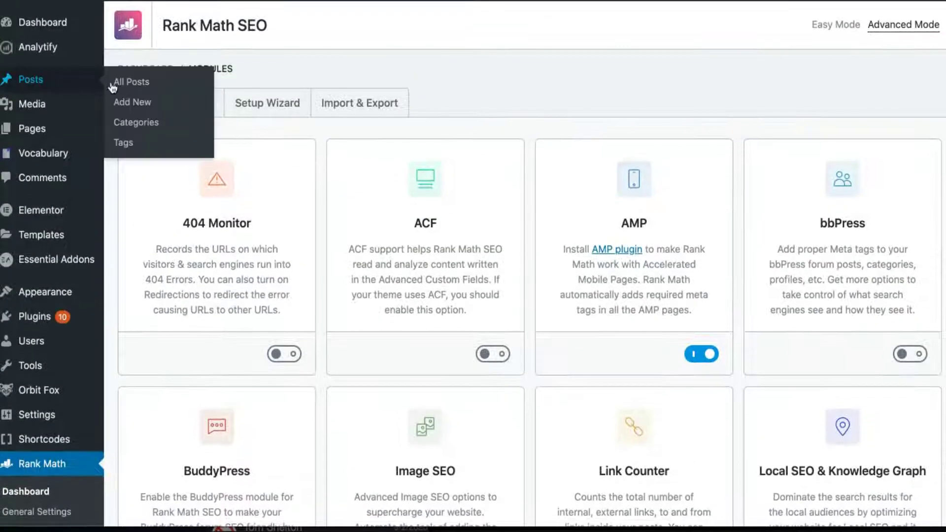
right_click(123, 83)
click(146, 92)
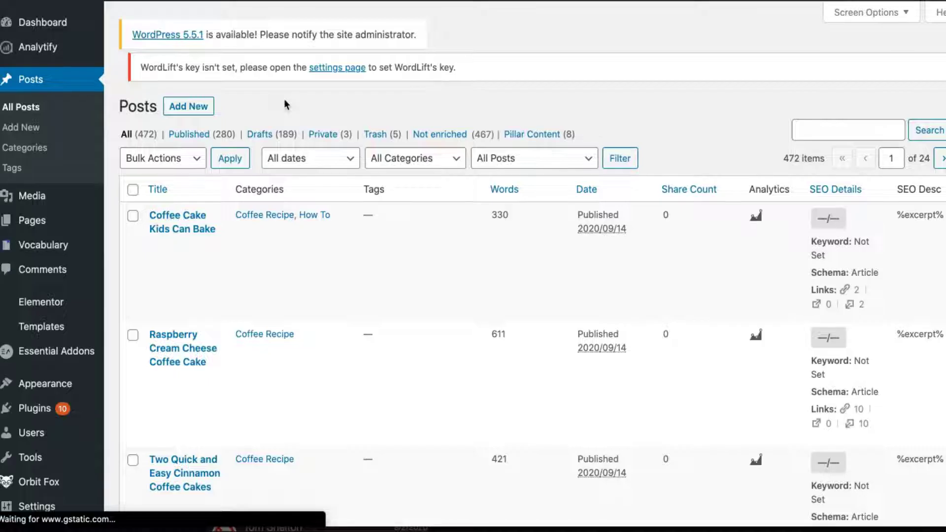
click(158, 259)
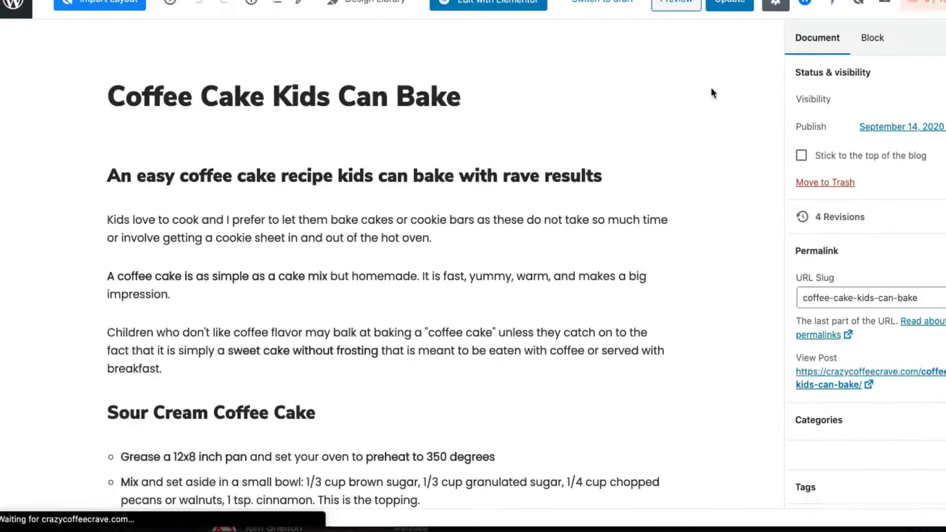
Step: In the Rank Math sidebar's Schema settings, keep Article as the post's schema type
click(929, 9)
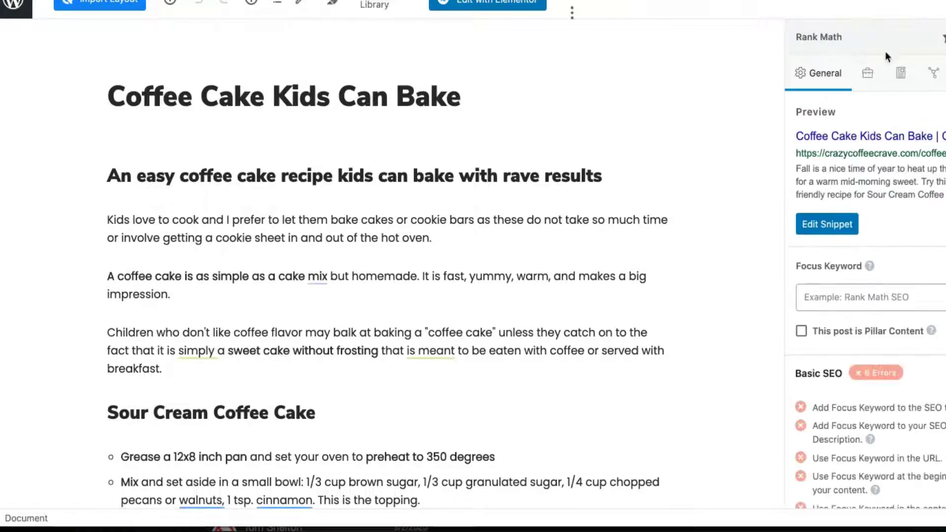
click(902, 80)
click(870, 140)
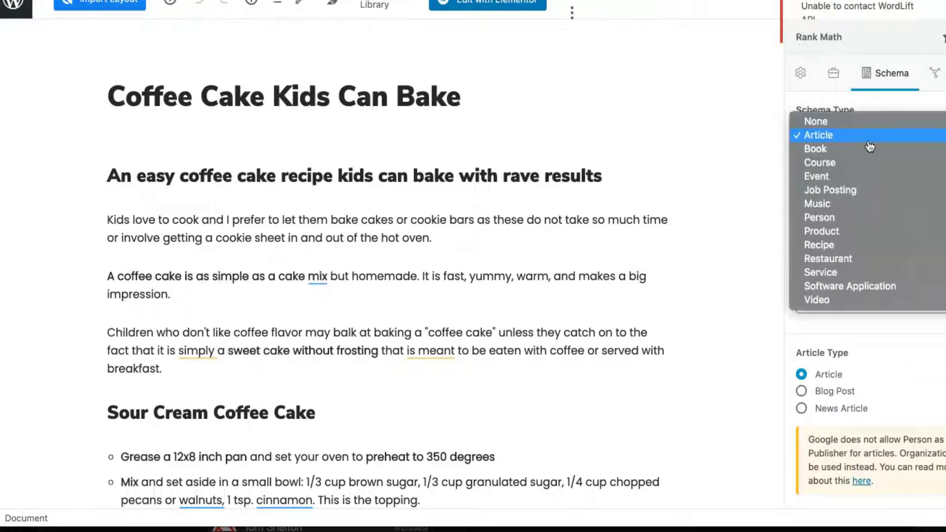
click(870, 143)
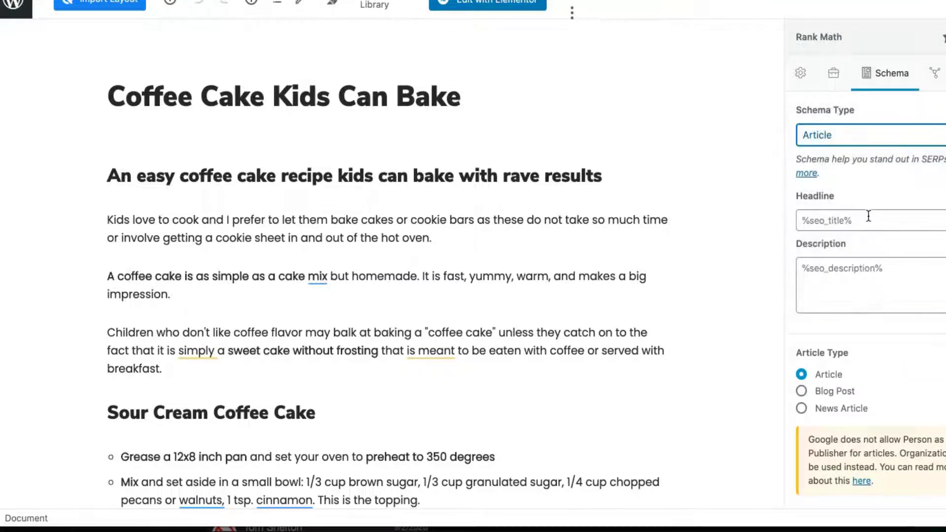
Step: Scroll through the coffee cake post body to review its content
scroll(871, 276, down, 1)
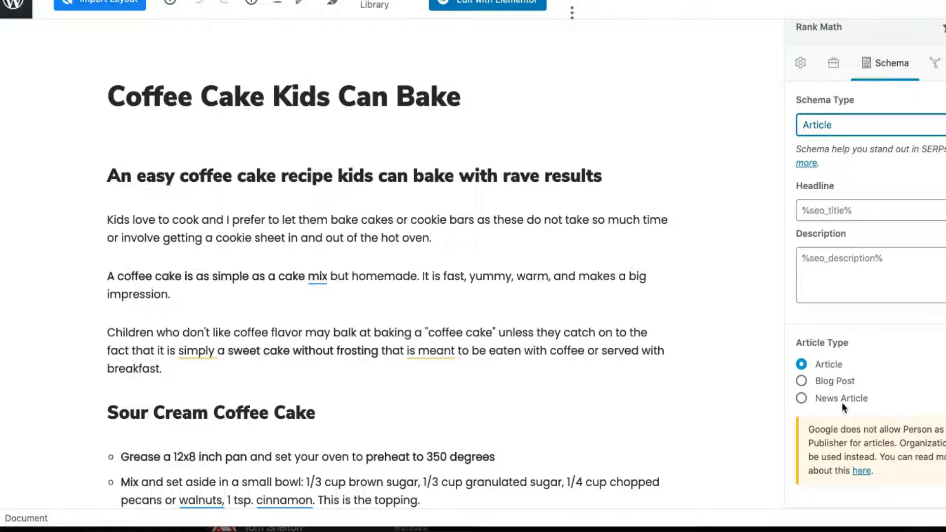
scroll(715, 369, down, 2)
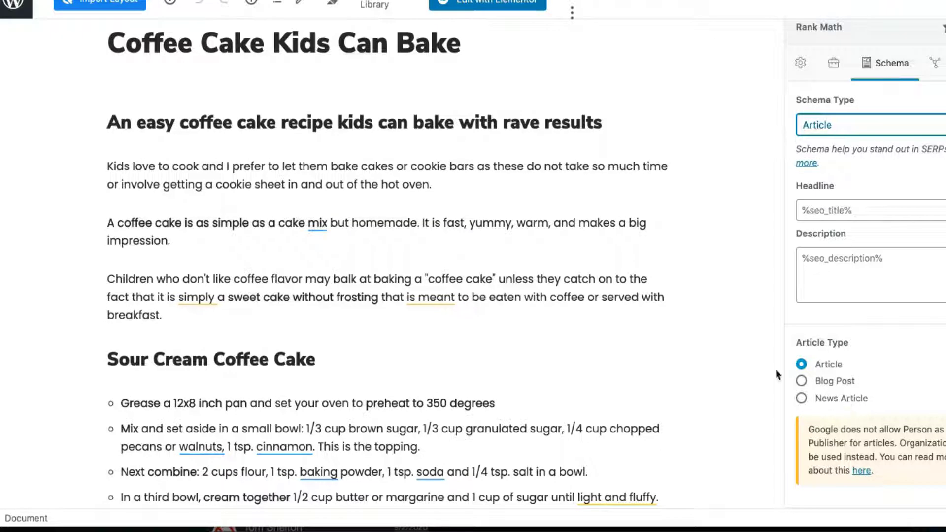
click(616, 287)
scroll(616, 287, down, 1)
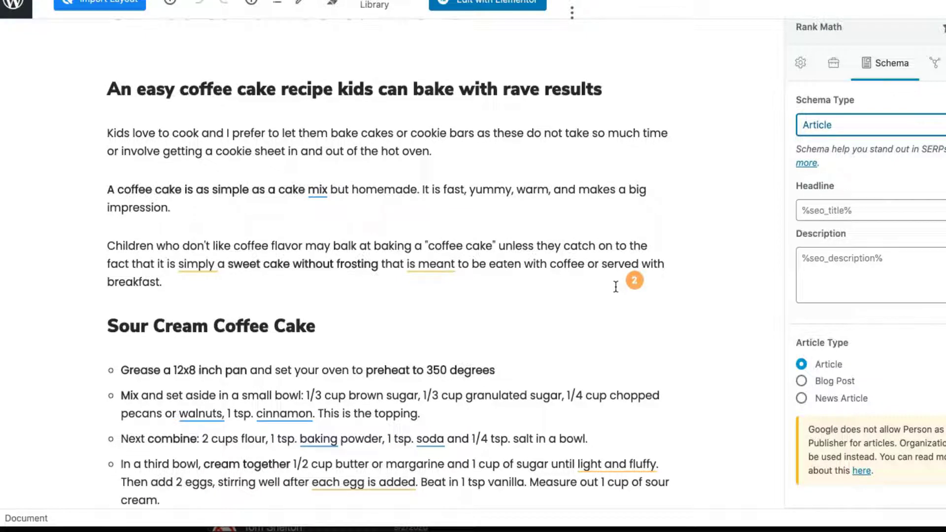
click(801, 363)
Step: Place focus in the post's second paragraph and scroll through the post content
click(552, 203)
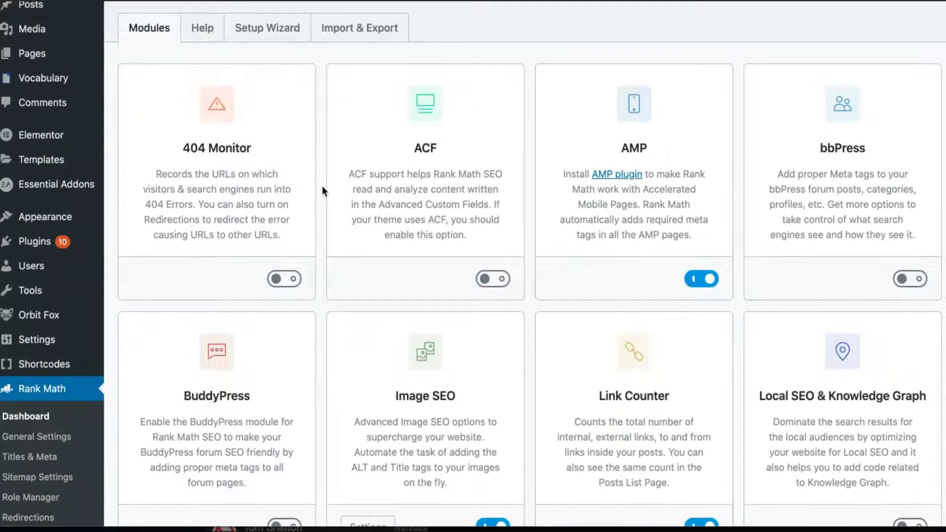
scroll(322, 190, down, 5)
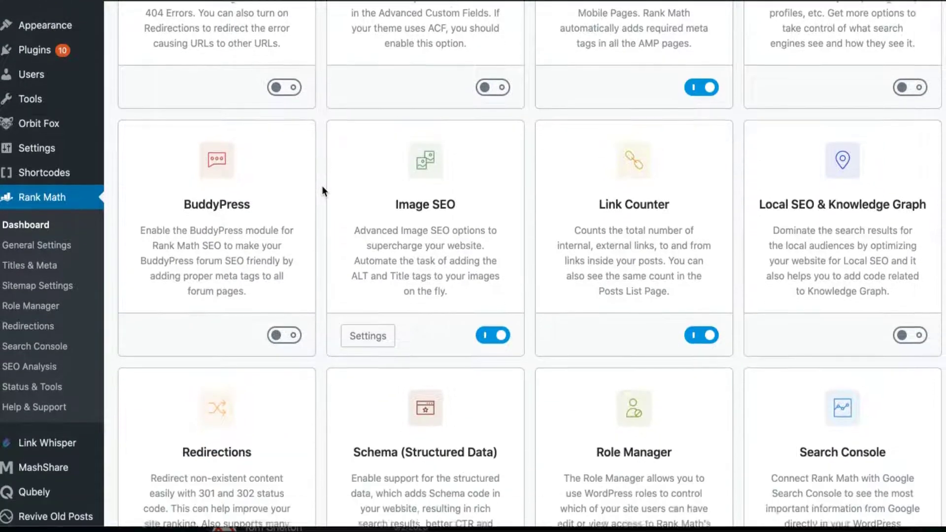
scroll(323, 190, down, 6)
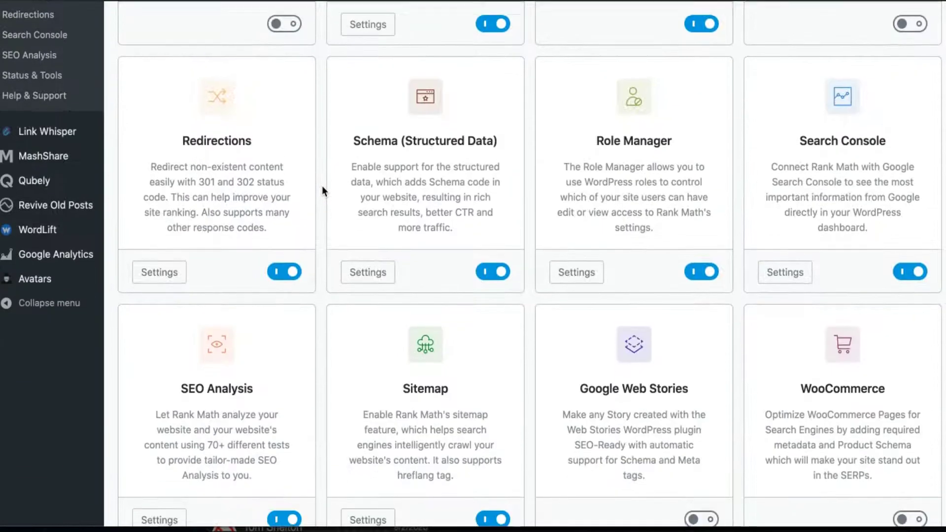
scroll(322, 190, down, 2)
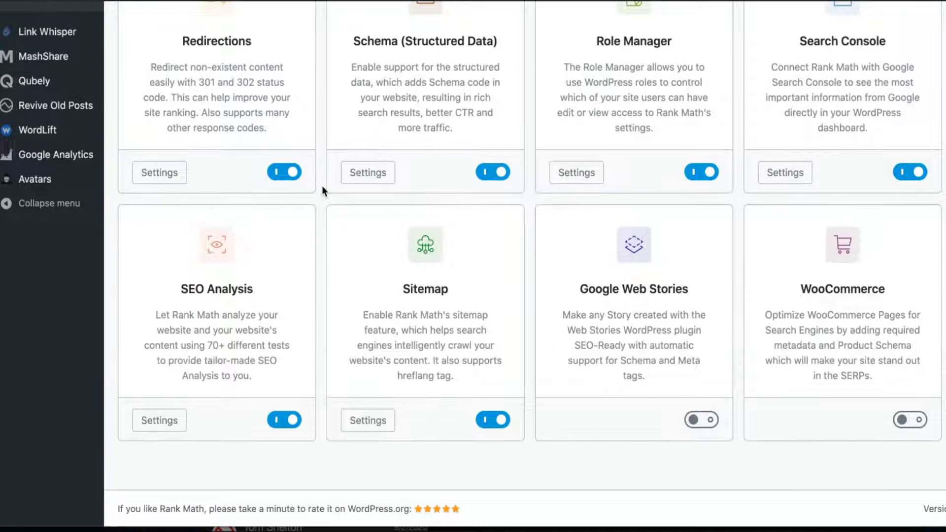
scroll(323, 191, up, 2)
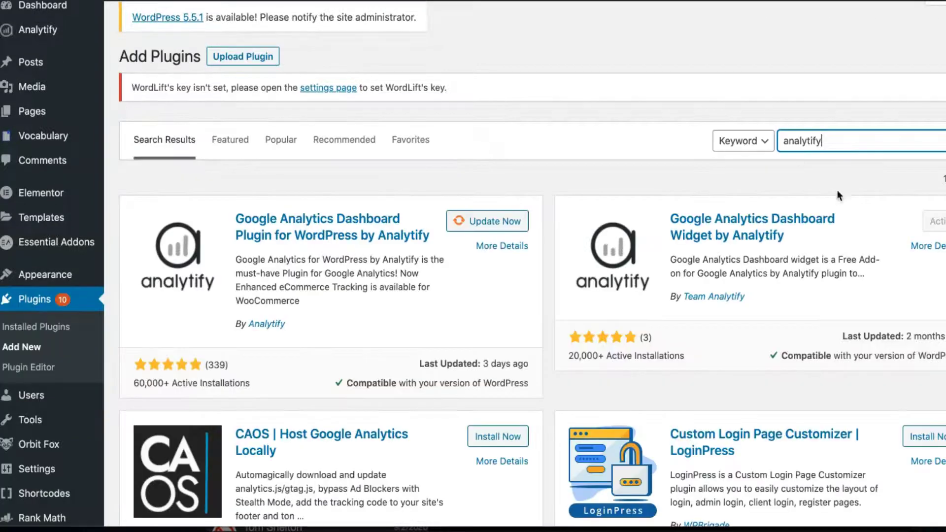
Step: Replace the 'analytify' plugin search term with 'table of content'
double_click(851, 143)
text(table of content)
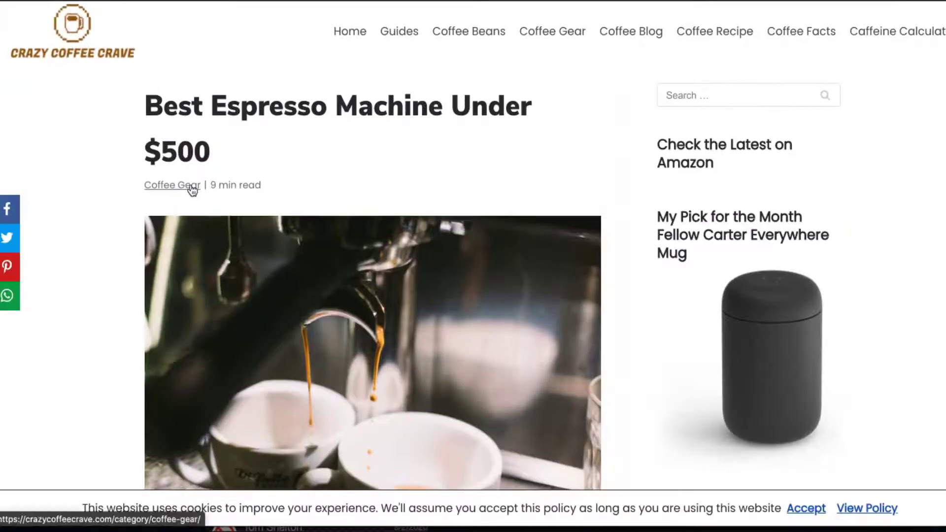
Step: Scroll to the article's table of contents and toggle it closed and open
scroll(191, 185, down, 10)
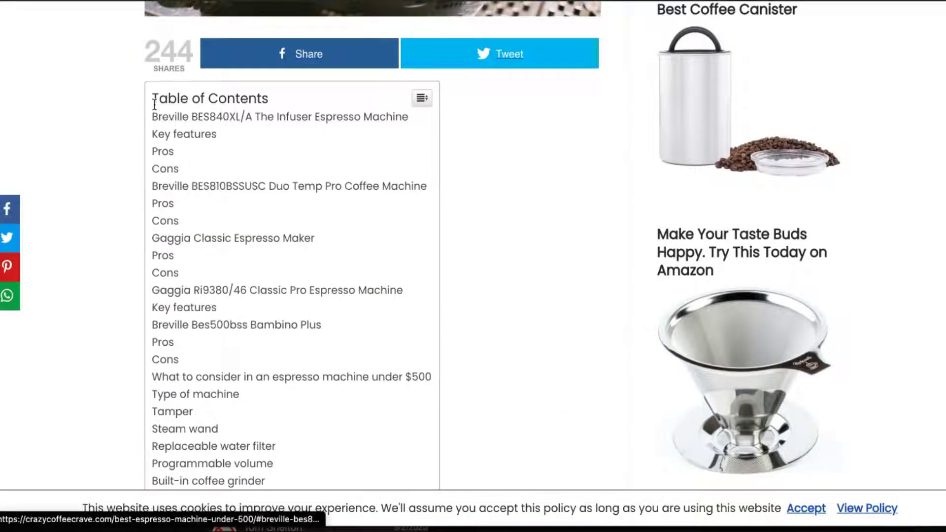
scroll(211, 289, down, 4)
scroll(211, 289, down, 5)
drag(317, 245, 452, 257)
scroll(451, 256, up, 4)
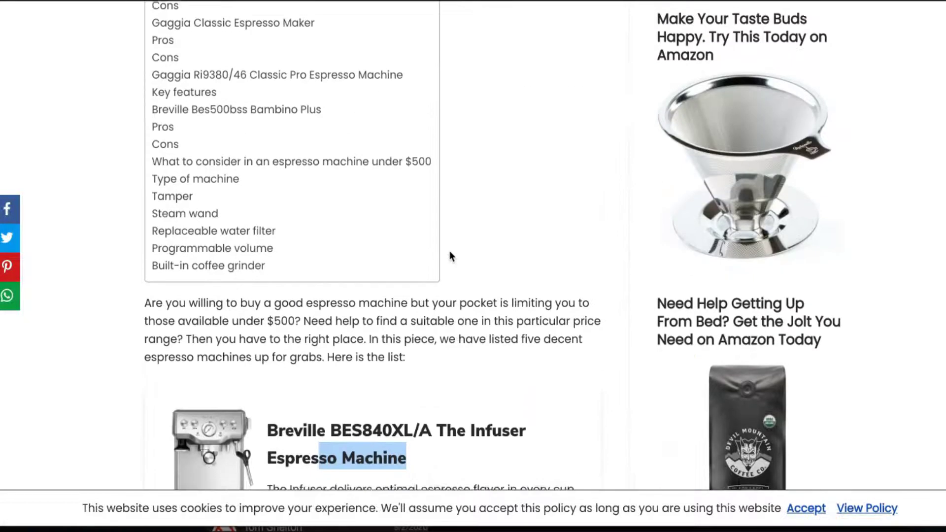
scroll(327, 162, up, 3)
click(422, 34)
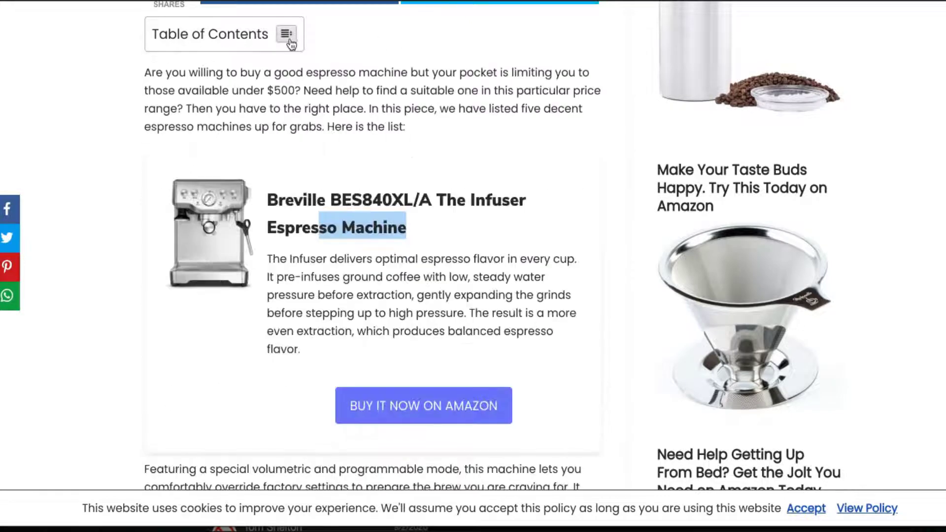
click(288, 36)
Step: Collapse the contents list once more, then expand it again to show all entries
scroll(344, 101, up, 10)
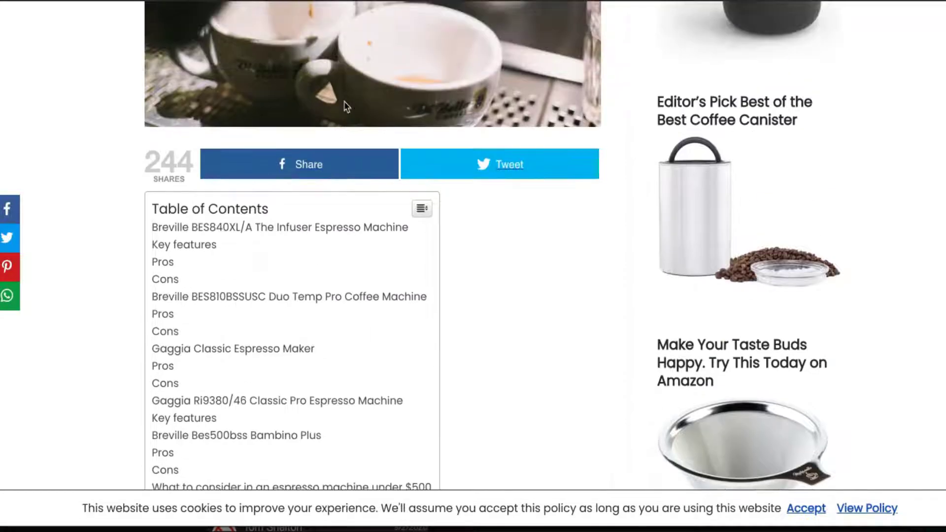
scroll(345, 106, down, 6)
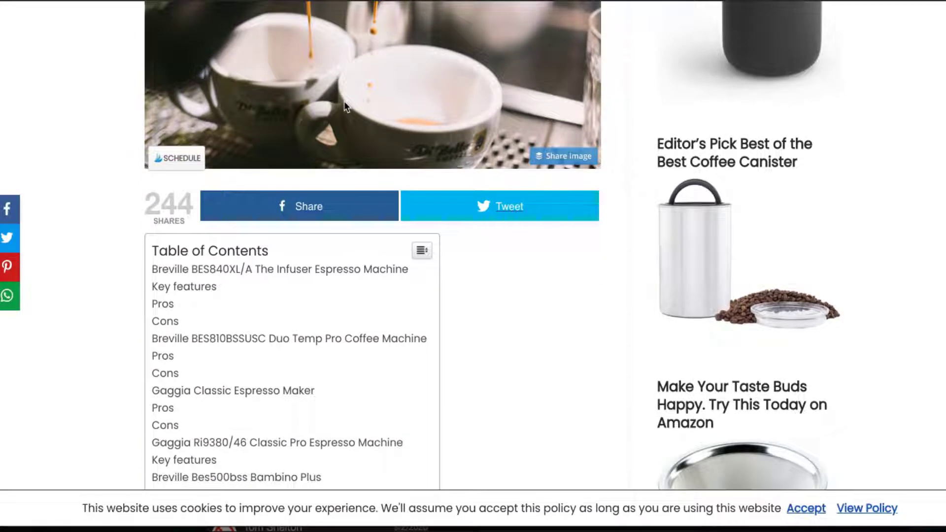
scroll(344, 102, down, 2)
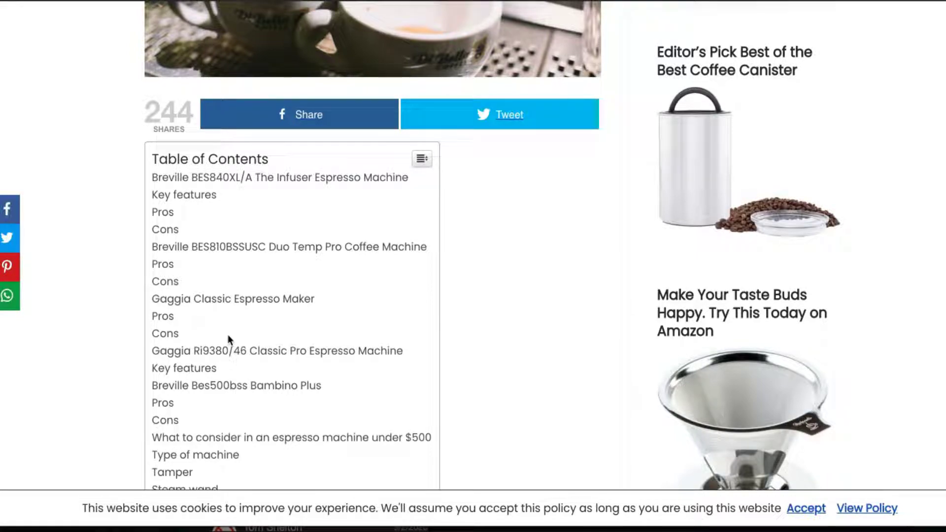
click(422, 158)
scroll(410, 236, down, 3)
scroll(410, 236, down, 10)
scroll(410, 237, up, 8)
scroll(410, 242, up, 6)
click(290, 213)
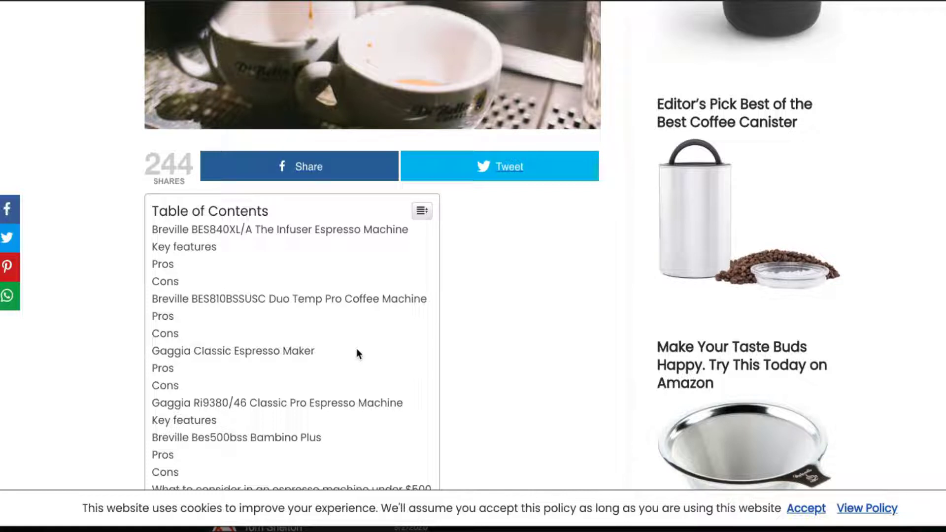
scroll(357, 353, down, 2)
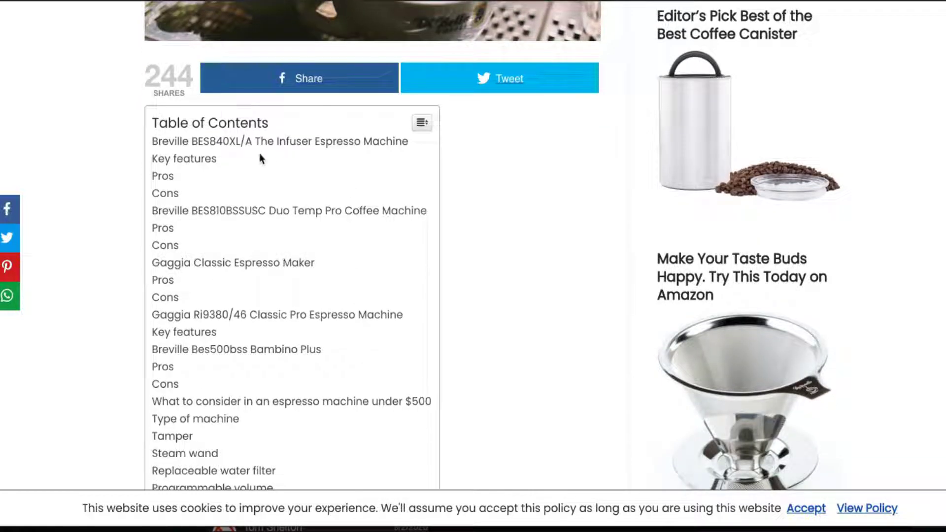
scroll(363, 355, down, 2)
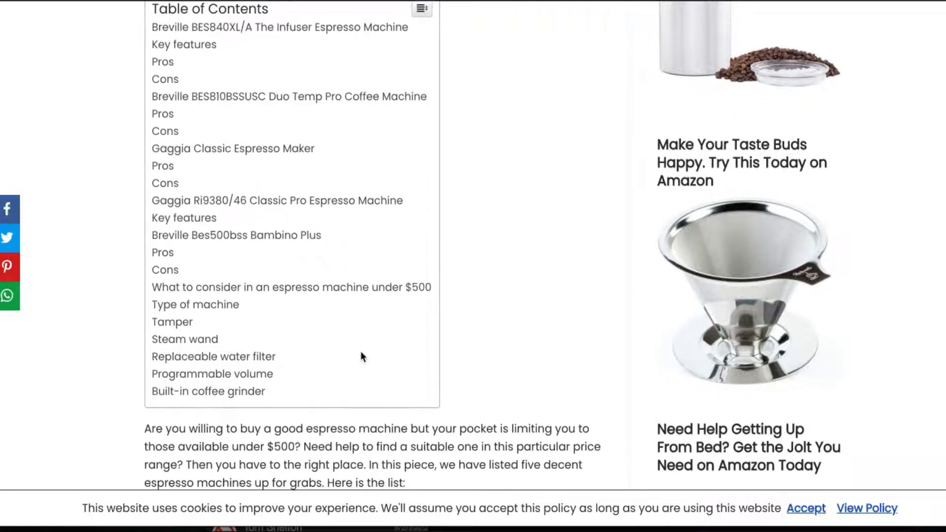
scroll(362, 355, up, 1)
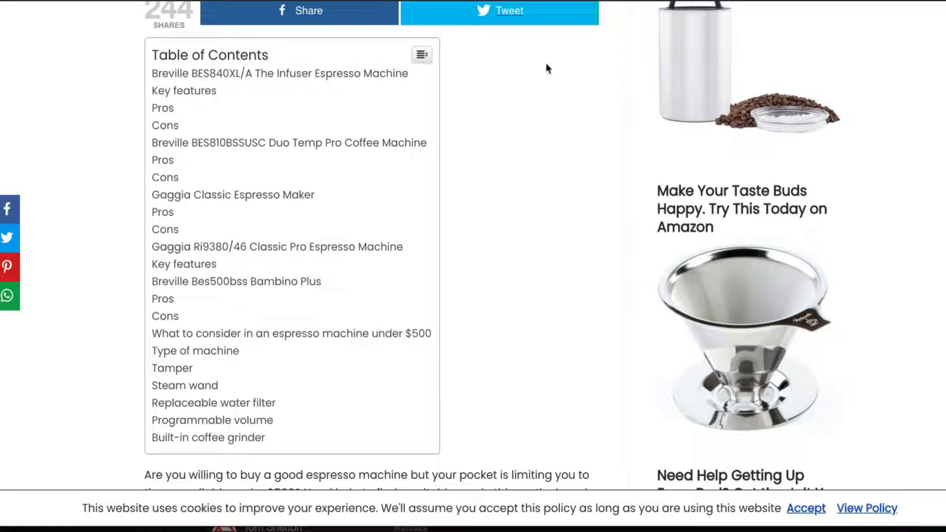
Step: Copy the link address of the first contents entry, Breville BES840XL/A
right_click(325, 76)
click(380, 170)
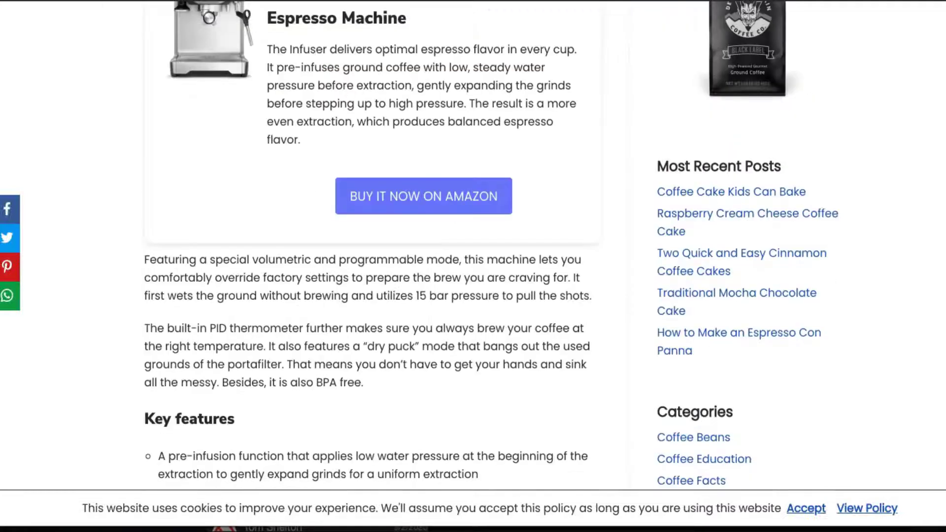
scroll(373, 117, up, 2)
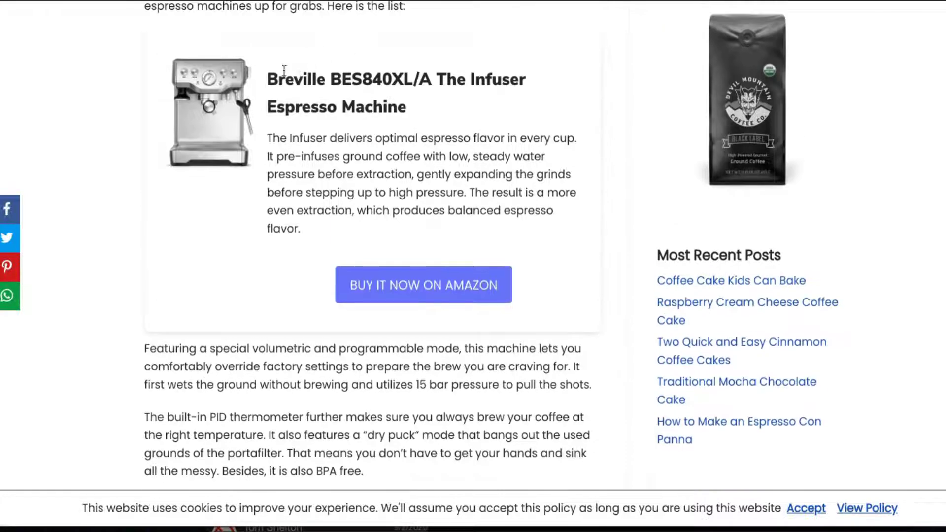
drag(284, 71, 463, 99)
click(359, 93)
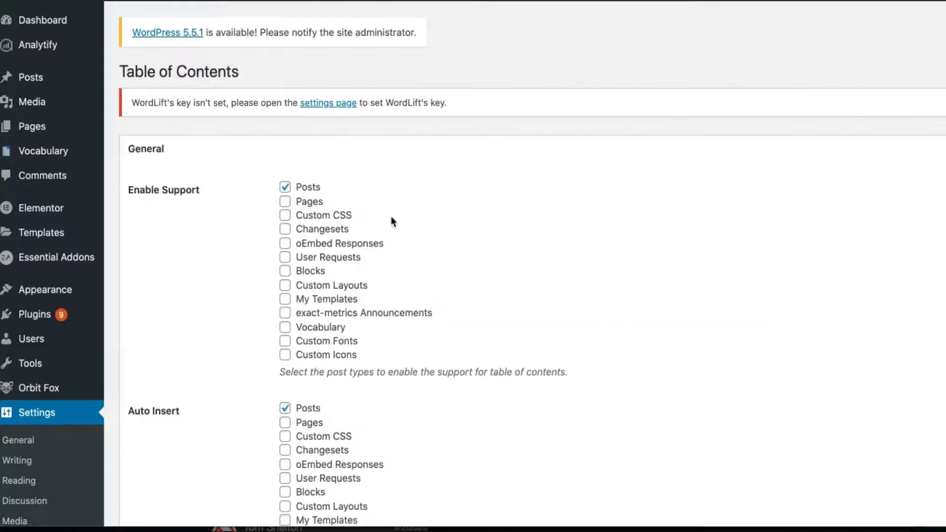
Step: Scroll down through the Table of Contents settings options
scroll(391, 216, down, 1)
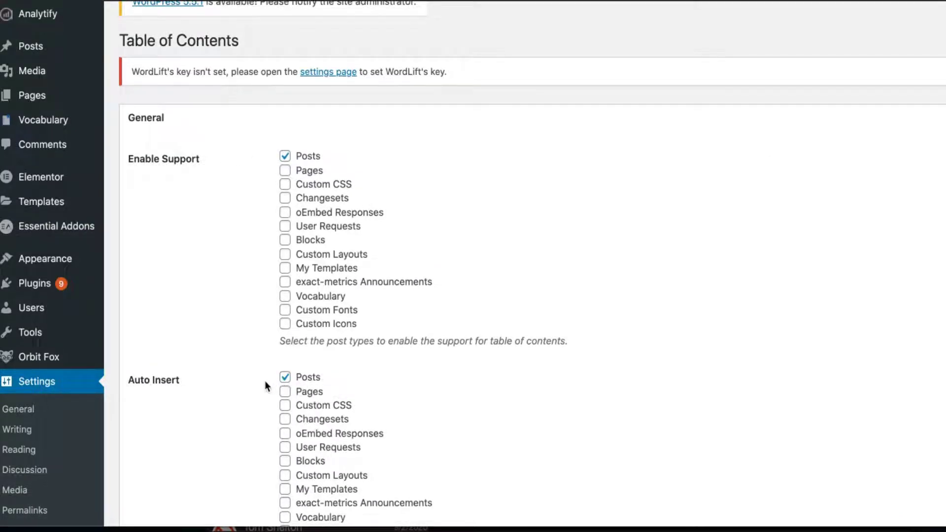
scroll(268, 383, down, 10)
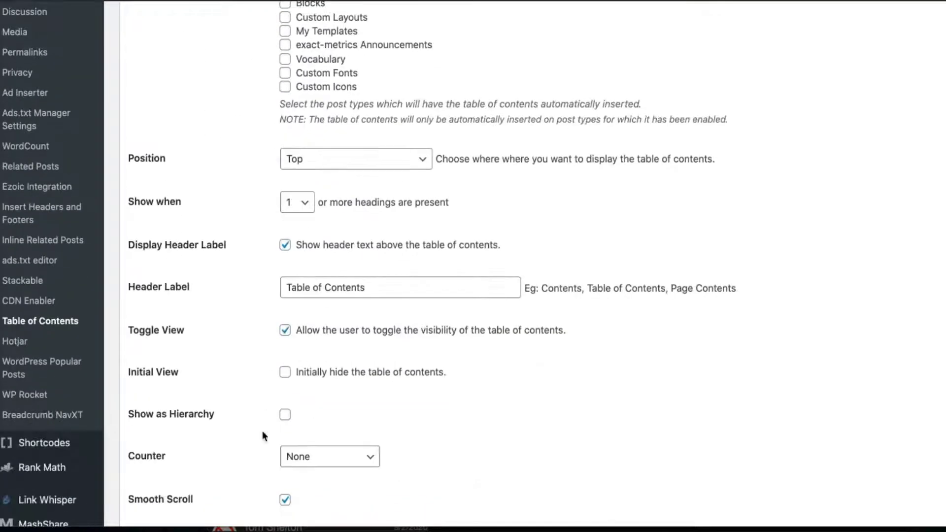
scroll(245, 412, down, 3)
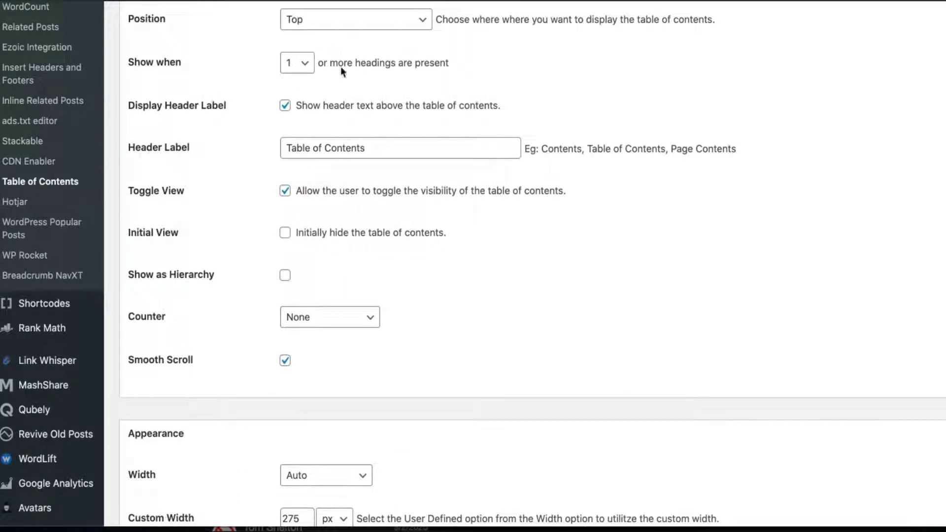
scroll(296, 311, down, 12)
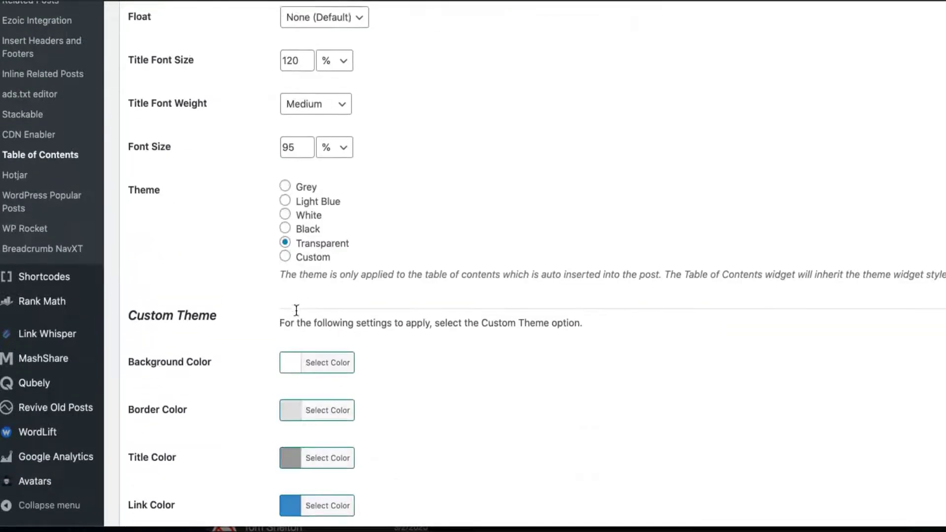
scroll(330, 309, down, 4)
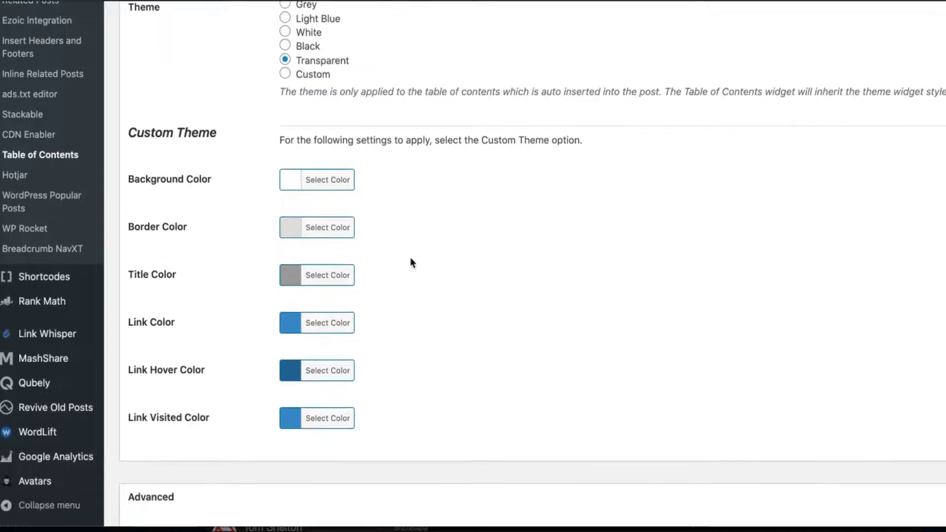
scroll(434, 254, down, 12)
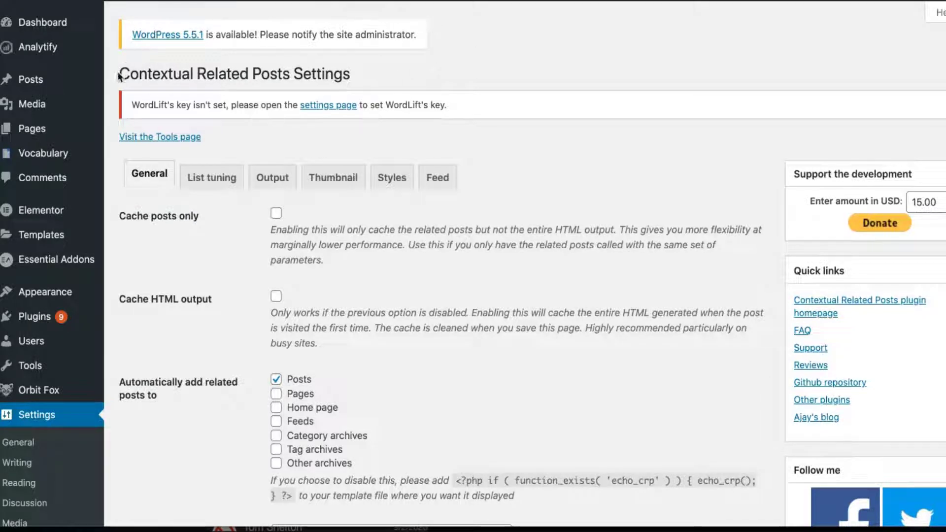
Step: Copy the name 'Contextual Related Posts' and paste it over the 'table of content' plugin search
drag(119, 74, 297, 73)
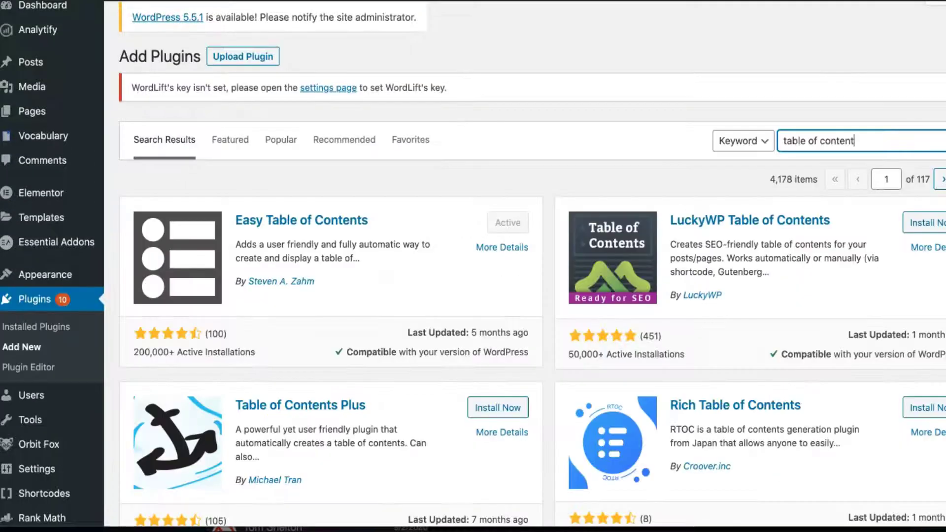
triple_click(863, 142)
key(super+v)
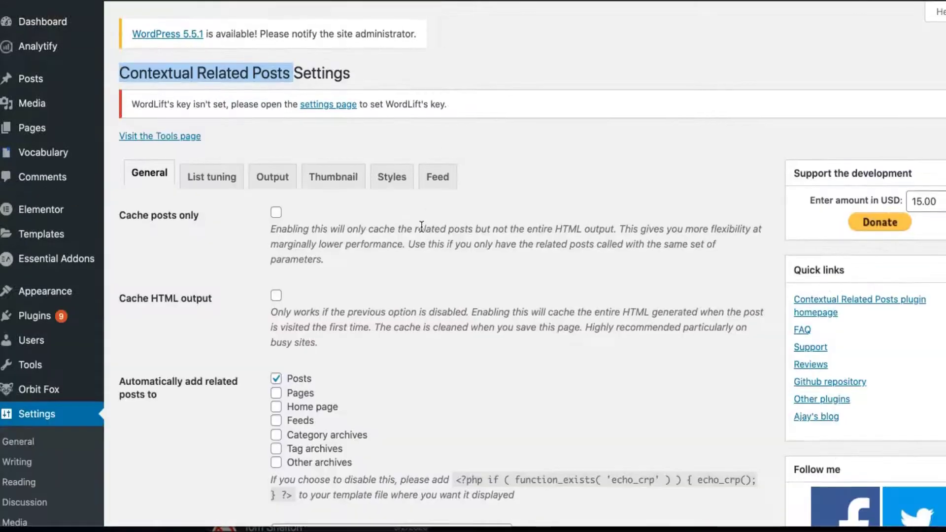
Step: Scroll through the Related Posts General settings and back to the top
scroll(422, 226, down, 2)
scroll(422, 227, up, 1)
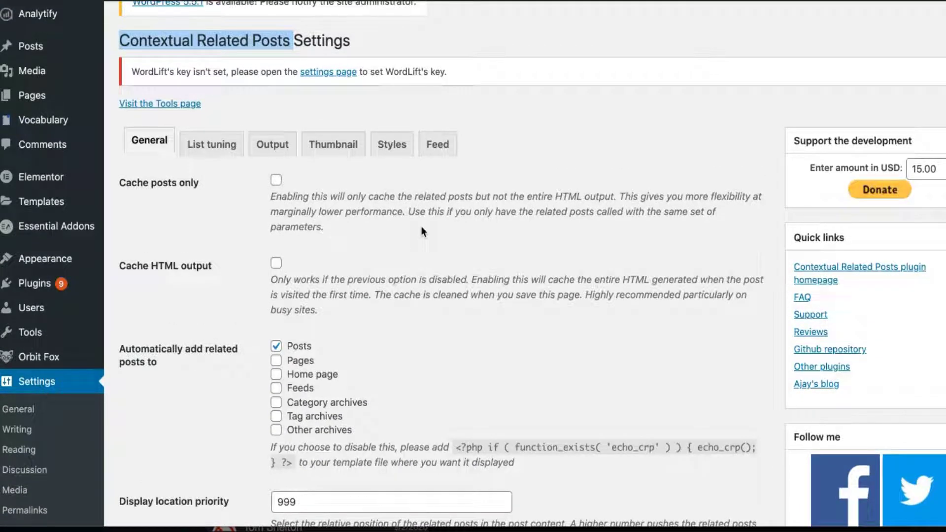
scroll(422, 232, down, 3)
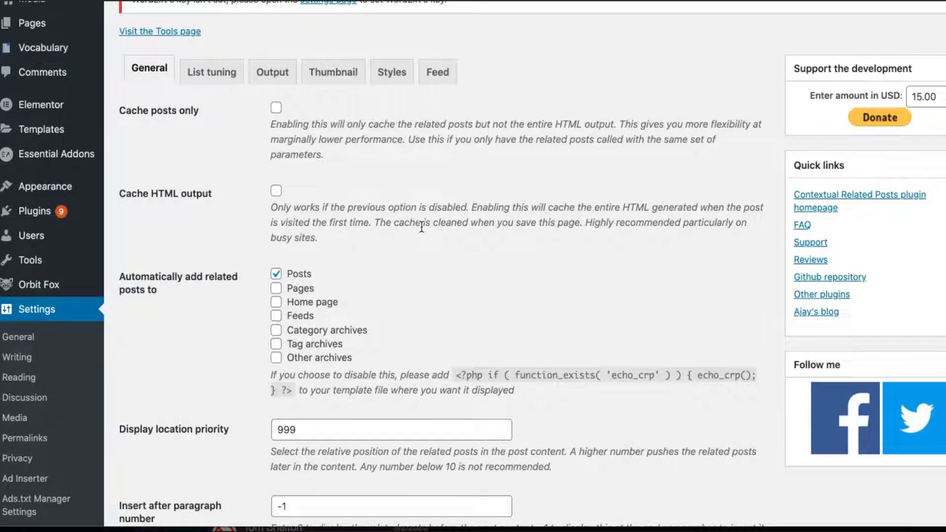
scroll(422, 226, down, 15)
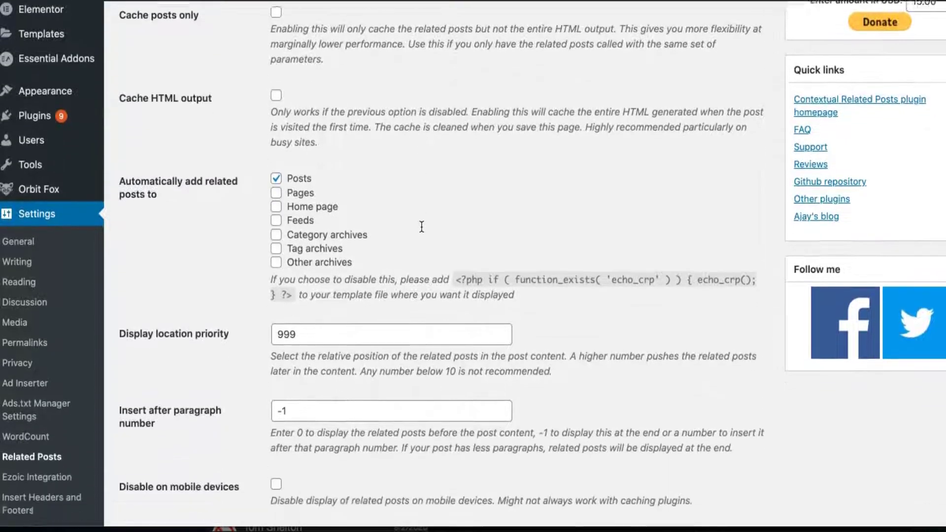
scroll(218, 168, down, 10)
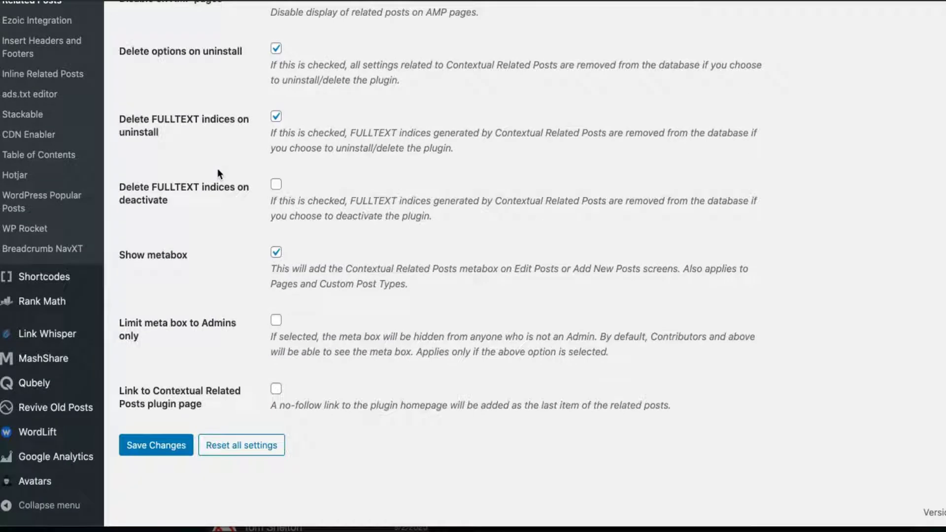
scroll(217, 168, up, 11)
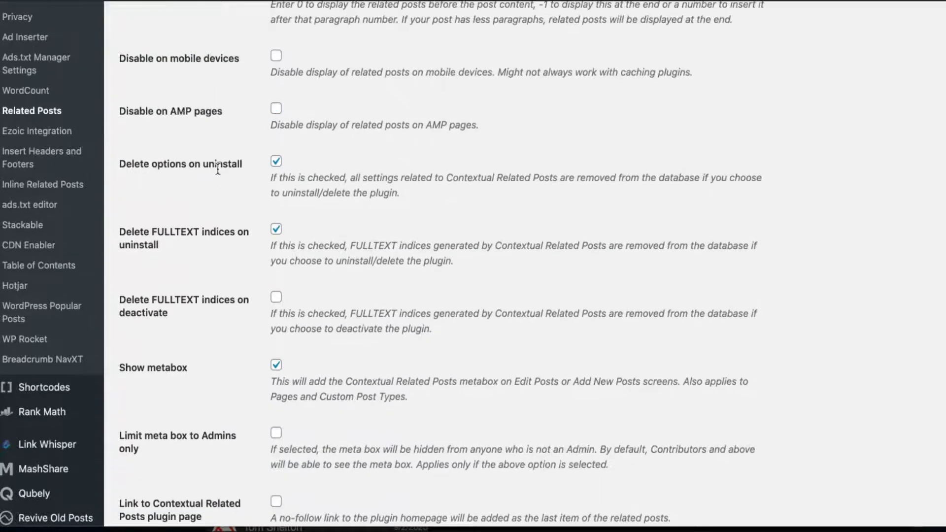
scroll(217, 168, up, 15)
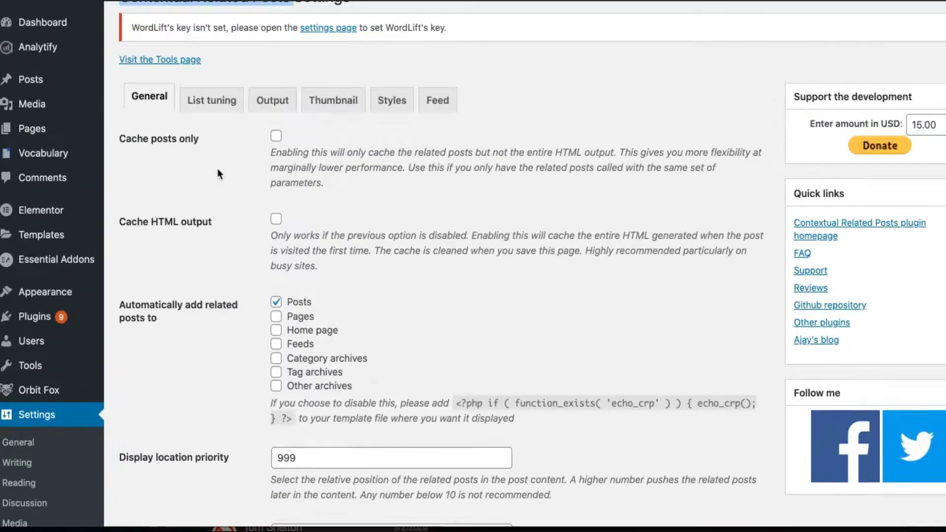
Step: Open the List tuning tab and highlight the number-of-posts and age-limit settings
click(212, 100)
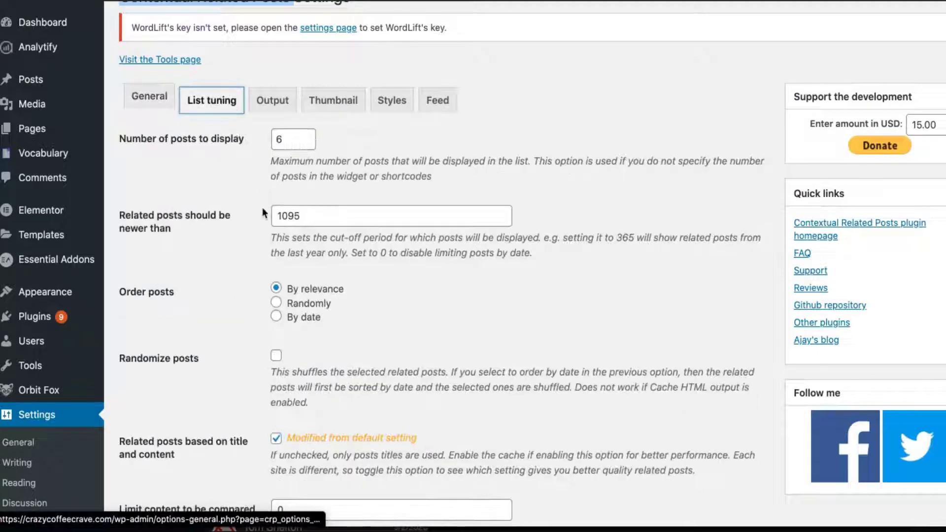
drag(218, 138, 240, 142)
click(240, 141)
drag(143, 213, 212, 229)
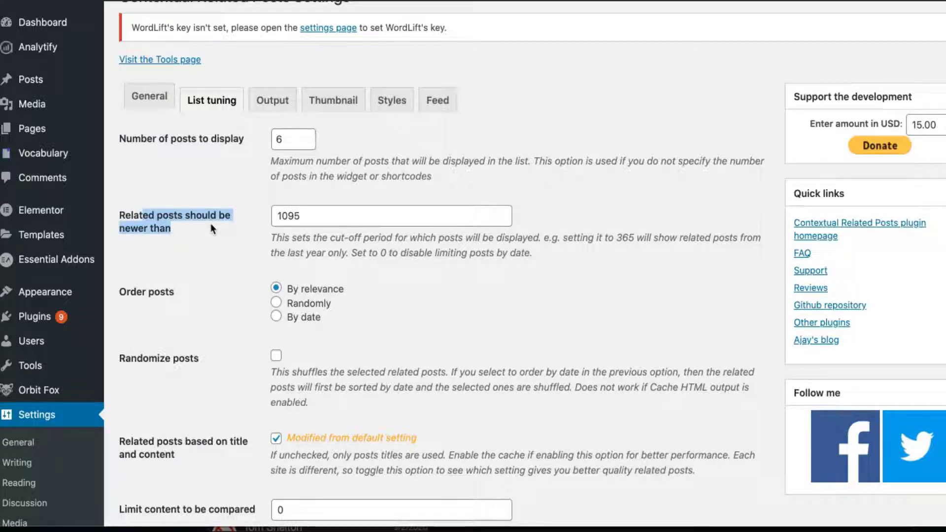
scroll(211, 228, down, 5)
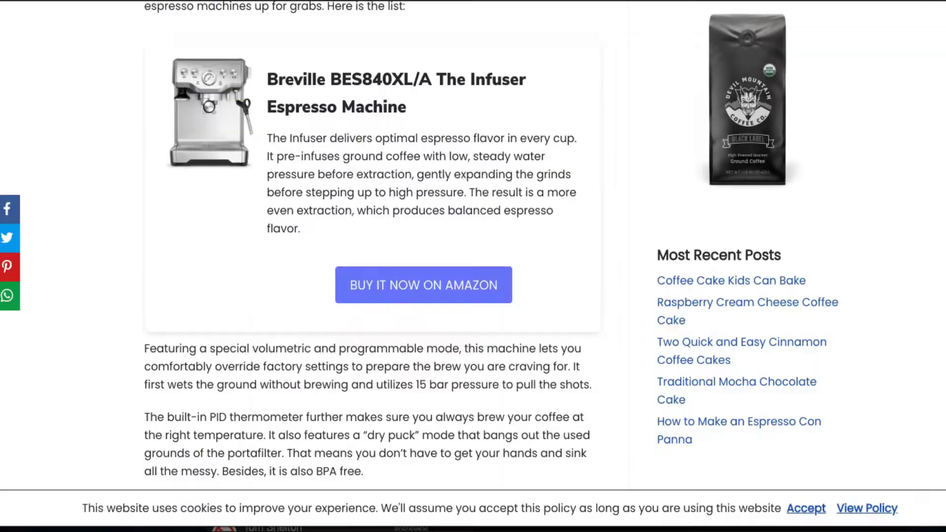
Step: Scroll to the end of the espresso machine article and highlight the related posts list
scroll(232, 239, down, 8)
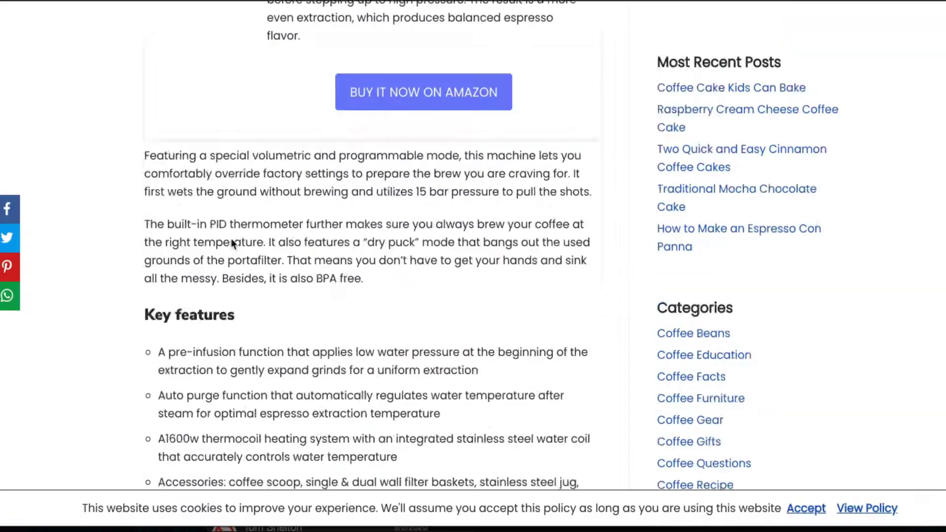
scroll(231, 238, down, 20)
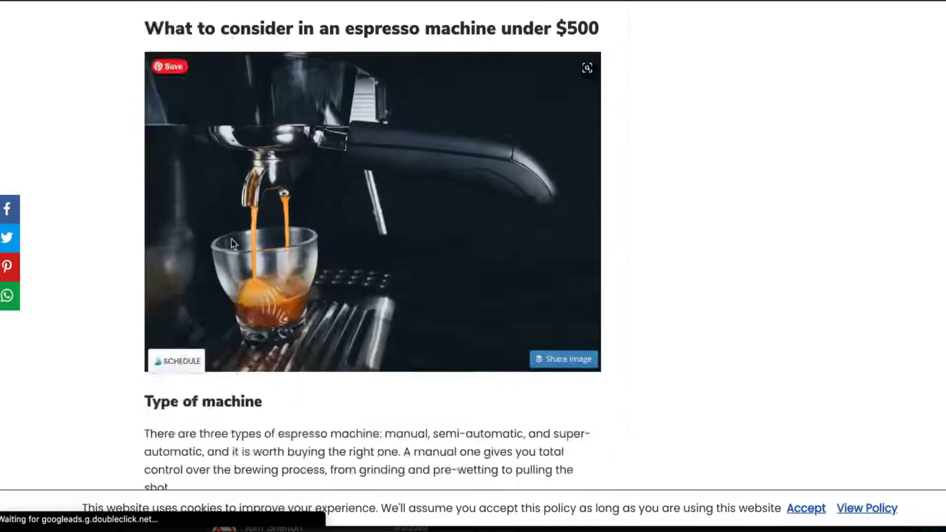
scroll(232, 239, down, 11)
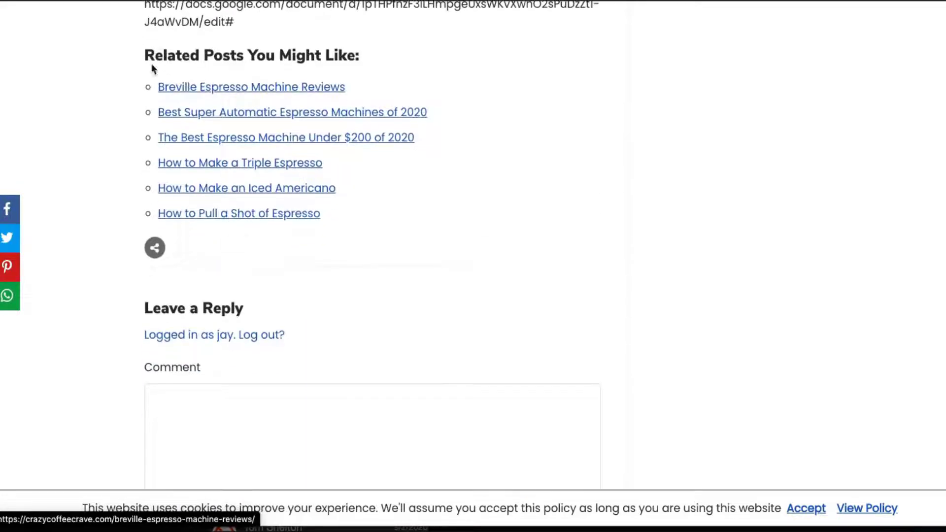
drag(147, 55, 451, 79)
click(450, 79)
Step: Highlight all six links under Related Posts You Might Like, then deselect them
scroll(450, 79, up, 10)
scroll(450, 80, up, 20)
scroll(452, 84, up, 3)
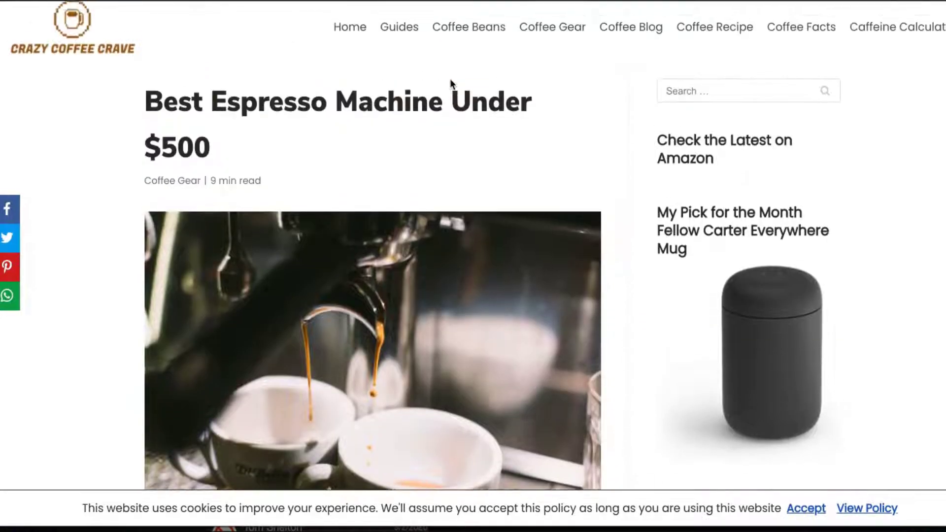
scroll(451, 81, down, 15)
scroll(450, 79, down, 20)
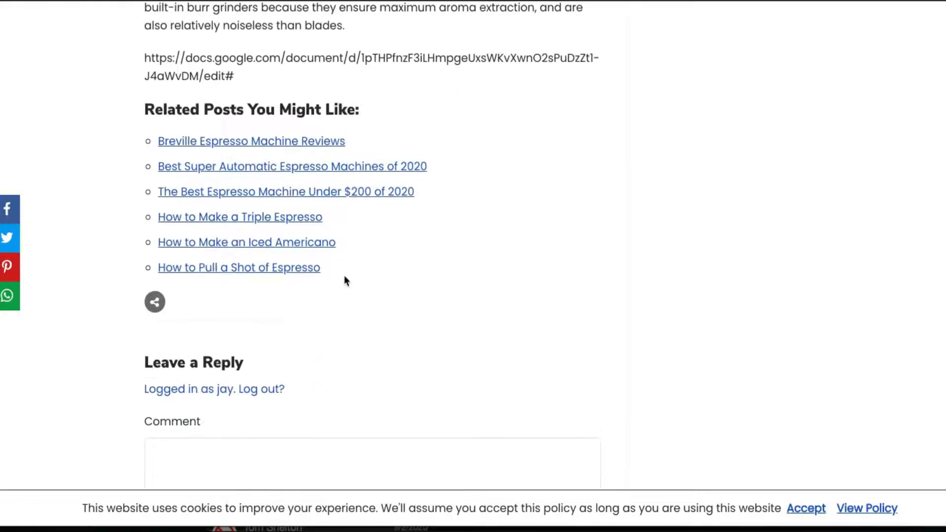
drag(347, 275, 136, 140)
click(136, 140)
scroll(156, 107, down, 1)
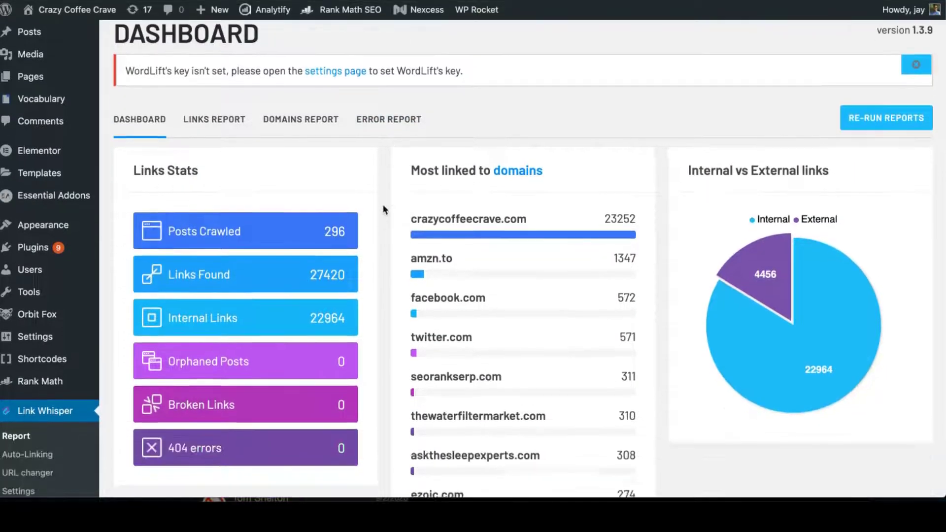
Step: Highlight the Most linked to domains heading on the Link Whisper report
scroll(385, 209, down, 3)
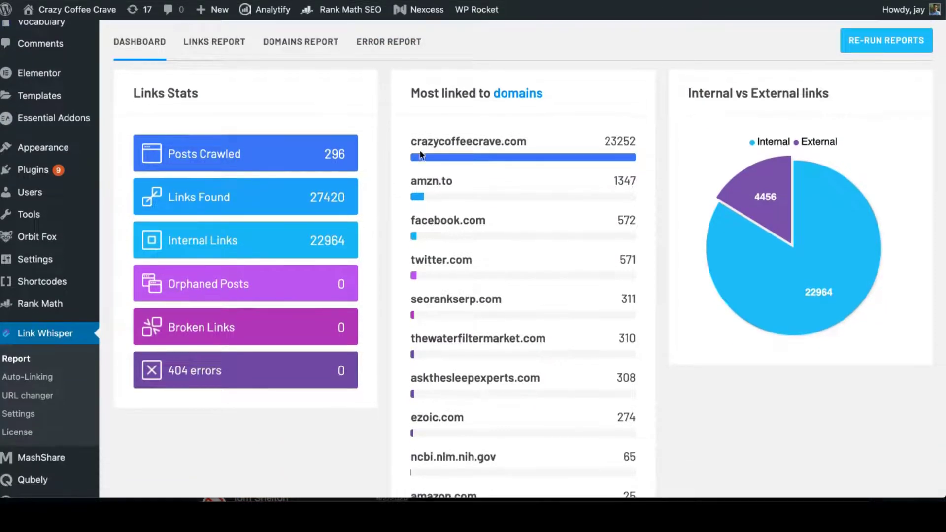
drag(411, 93, 462, 200)
click(514, 420)
Step: Open the per-post Links Report and the inbound suggestions for Coffee Cake Kids Can Bake
click(220, 55)
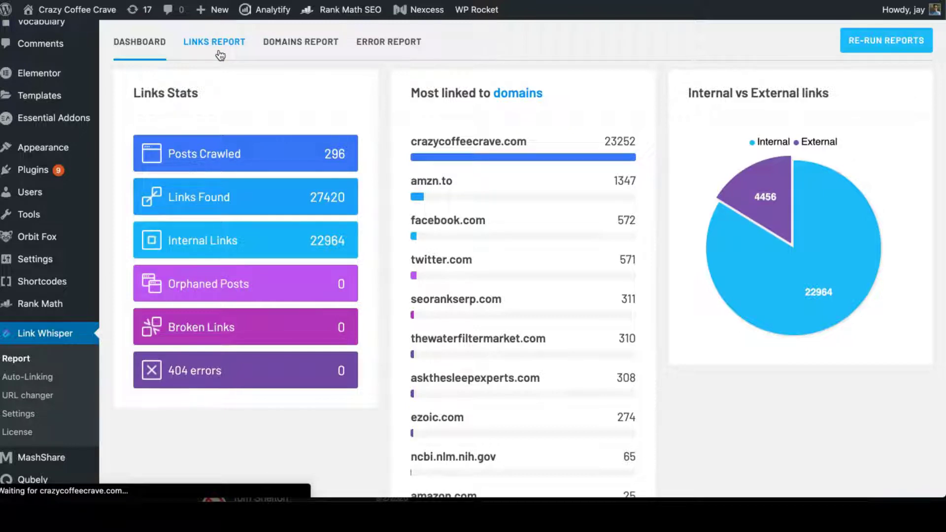
scroll(220, 54, down, 3)
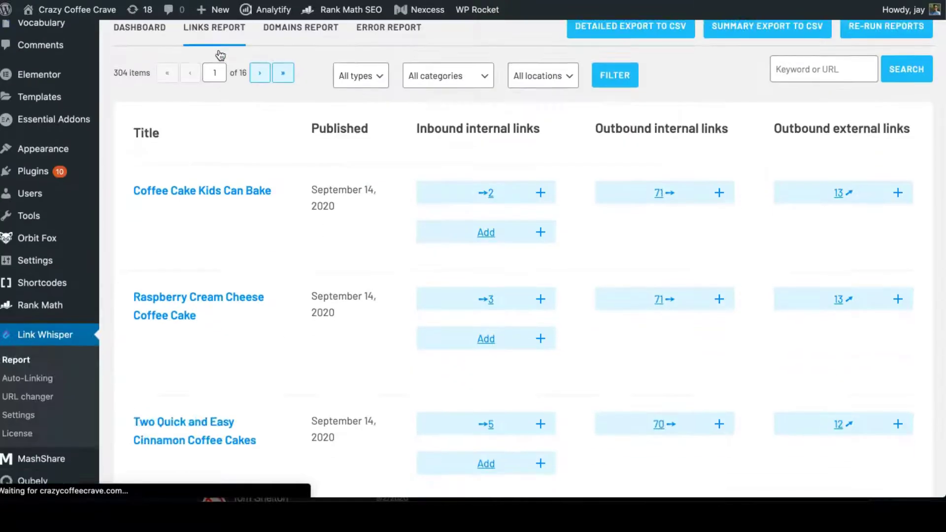
scroll(345, 148, up, 1)
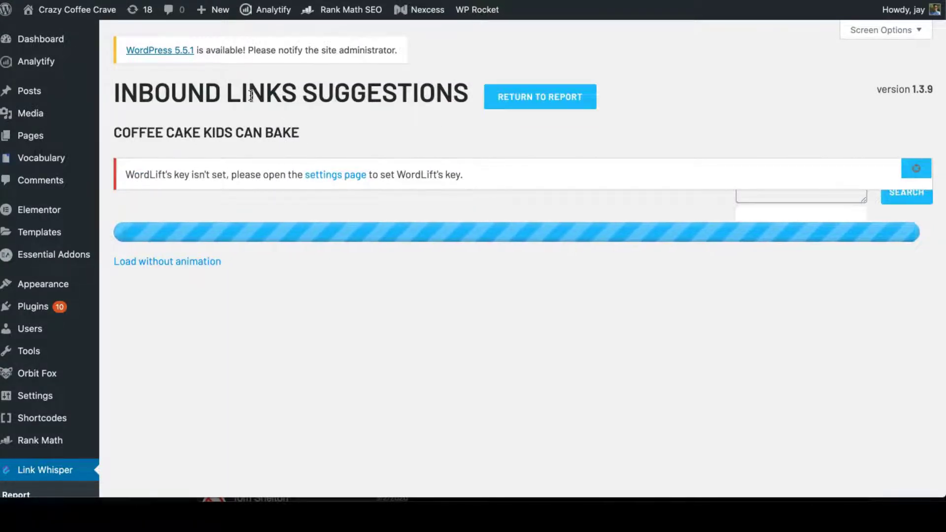
Step: Highlight the Inbound Links Suggestions heading and scroll through the suggested links
drag(248, 93, 463, 90)
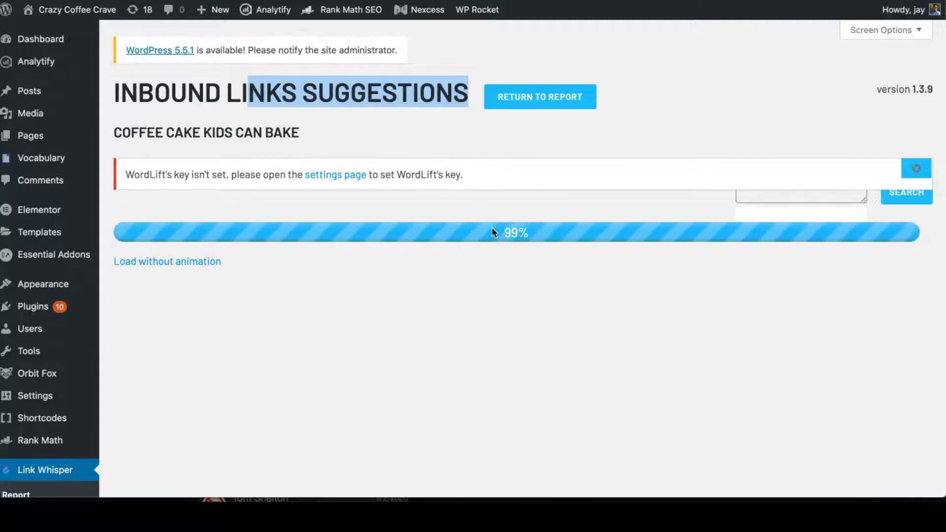
scroll(492, 231, down, 3)
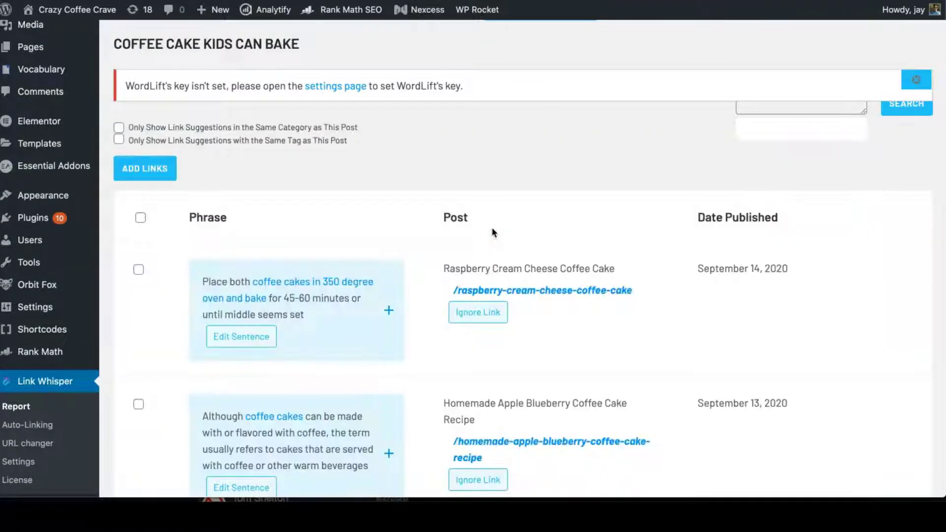
scroll(493, 232, down, 5)
scroll(360, 80, down, 7)
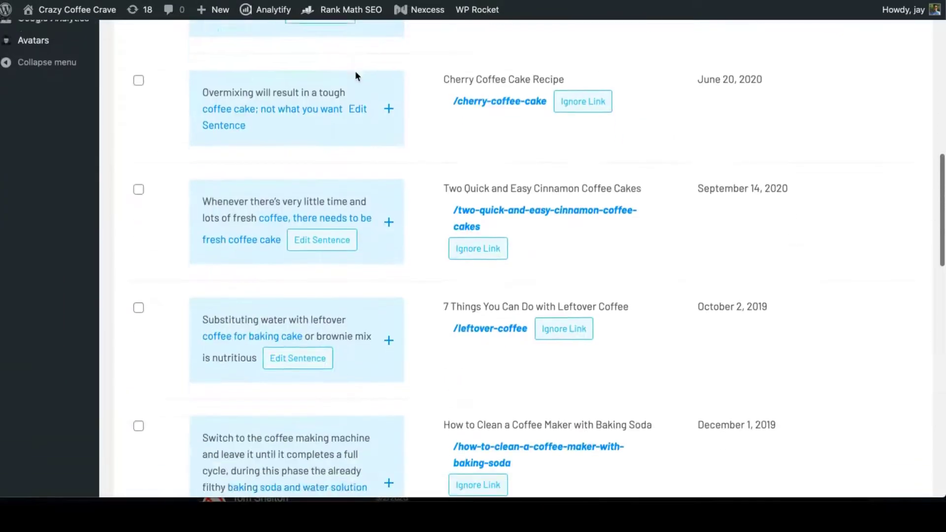
scroll(356, 73, down, 4)
scroll(355, 74, up, 1)
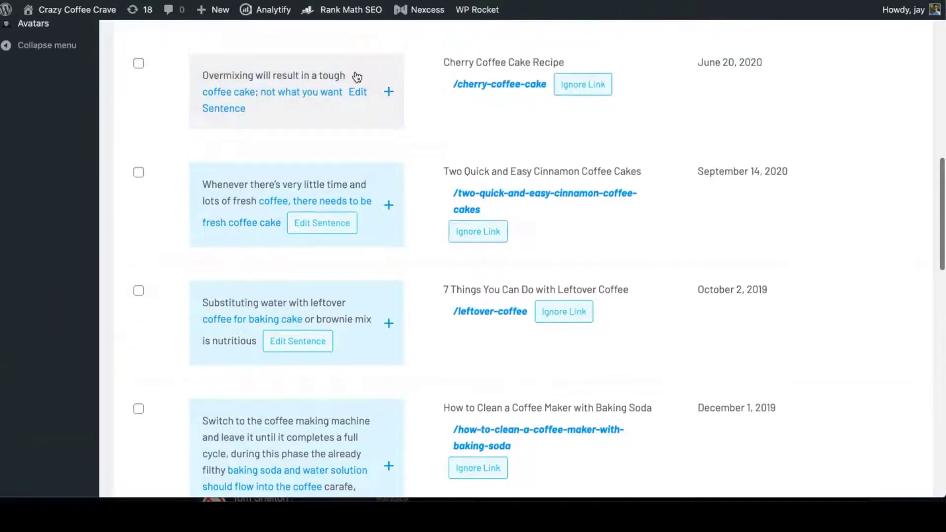
Step: Tick the Cherry Coffee Cake suggestion and trim its anchor to 'coffee cake'
click(139, 63)
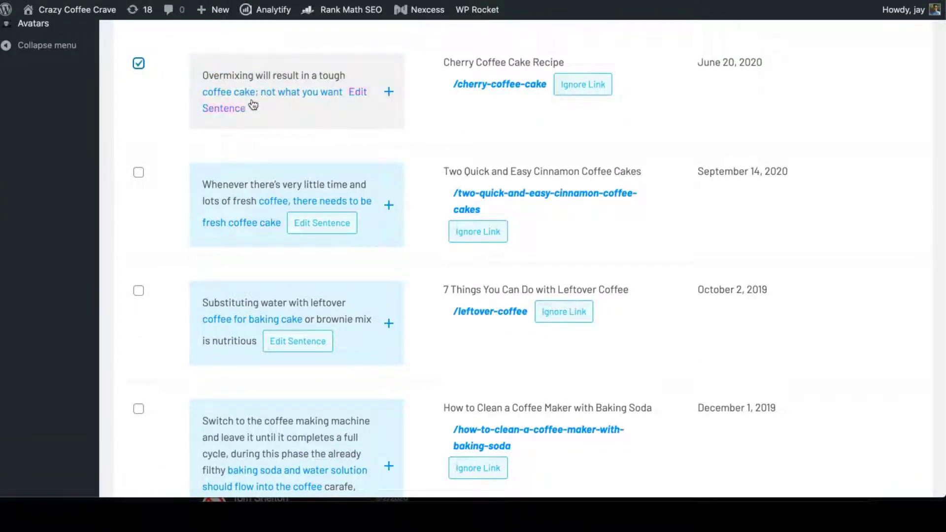
click(228, 109)
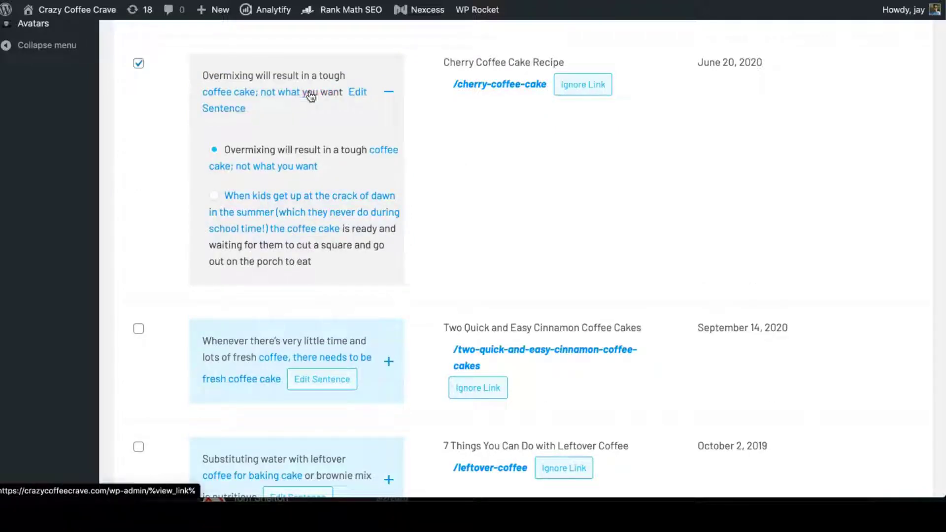
click(268, 98)
click(268, 98)
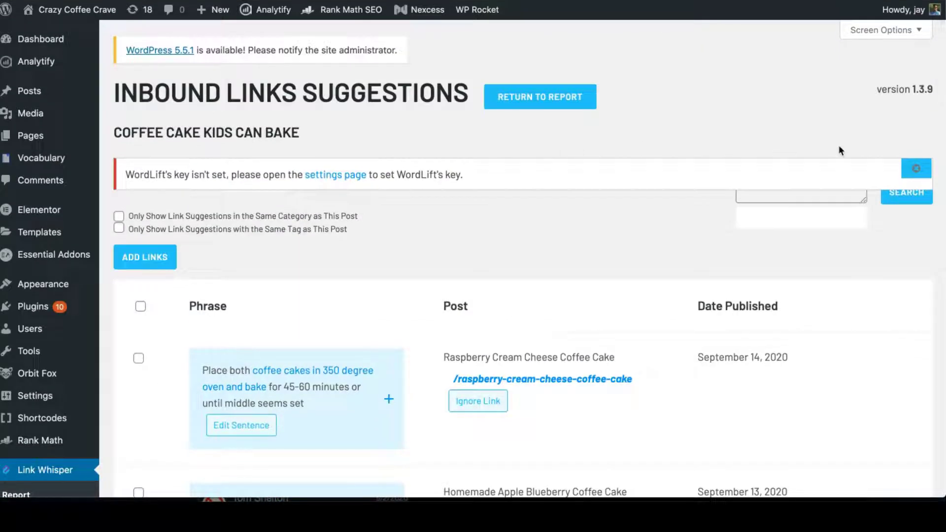
Step: Dismiss the WordLift key notice and run a keyword search for baking link suggestions
click(915, 172)
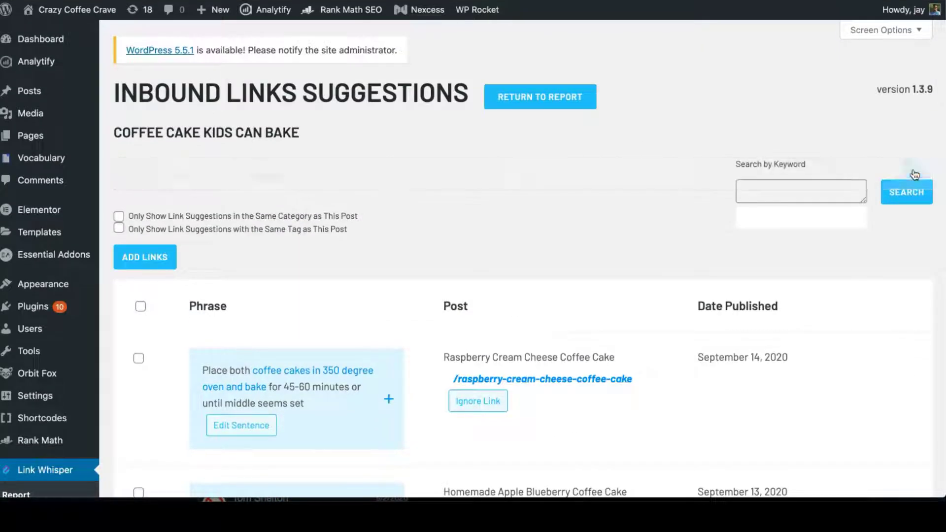
click(805, 187)
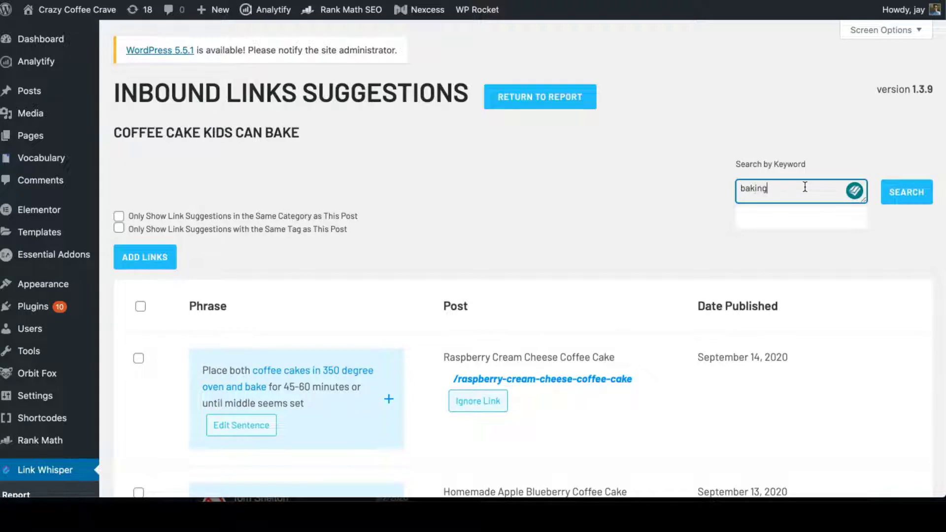
key(Return)
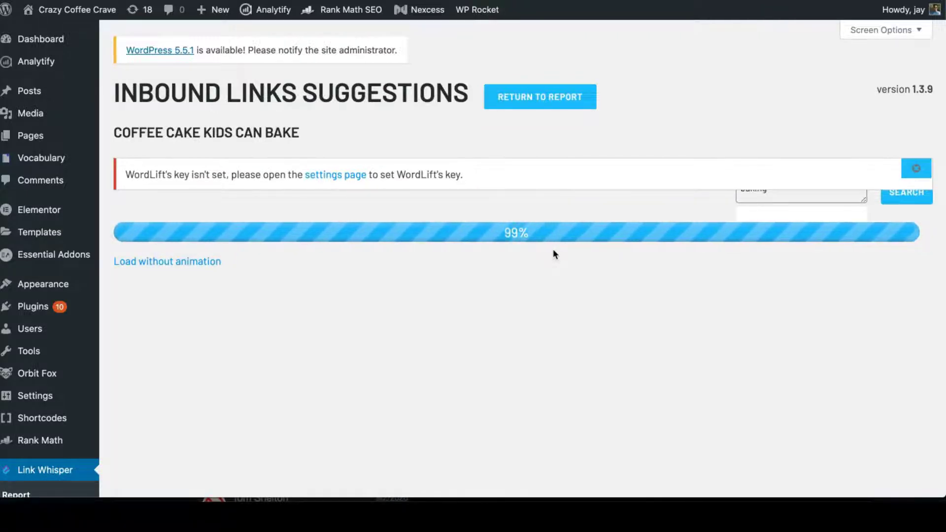
Step: Tick the 'Apply a quarter of baking soda' sentence from the coffee maker post
scroll(553, 250, down, 2)
scroll(553, 249, down, 2)
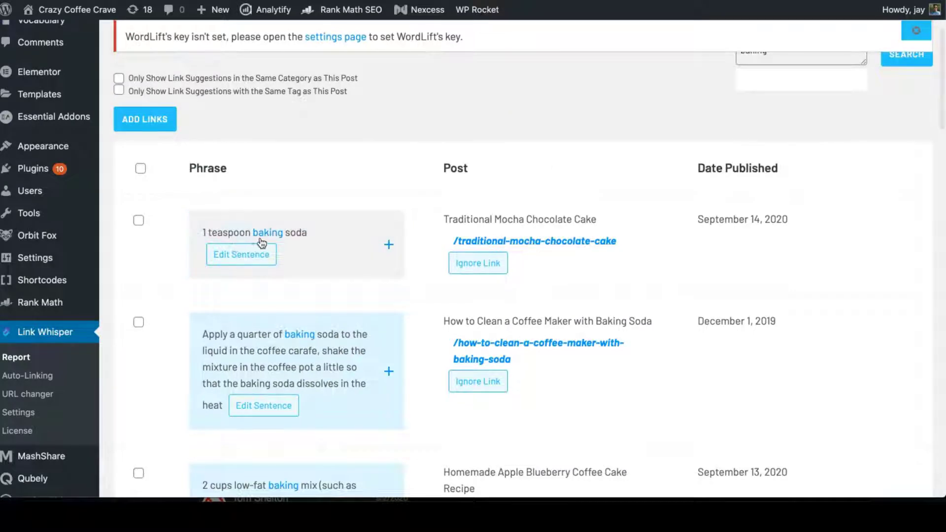
scroll(347, 348, down, 1)
scroll(347, 348, down, 2)
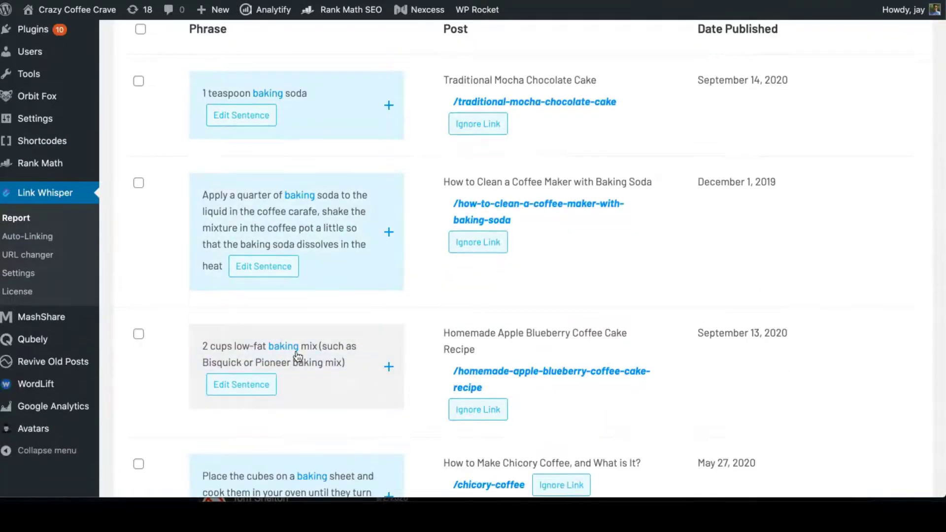
scroll(221, 358, up, 1)
click(138, 217)
scroll(158, 116, up, 3)
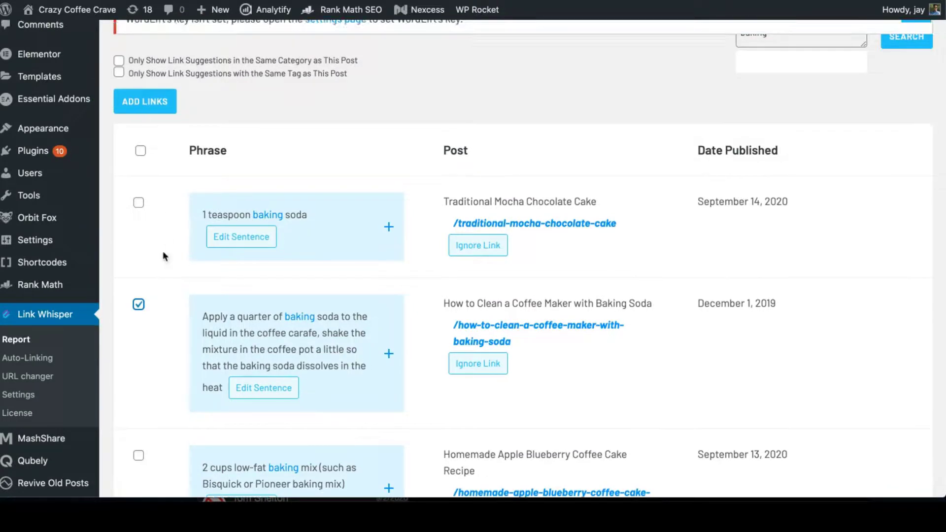
scroll(274, 112, up, 2)
scroll(274, 111, up, 1)
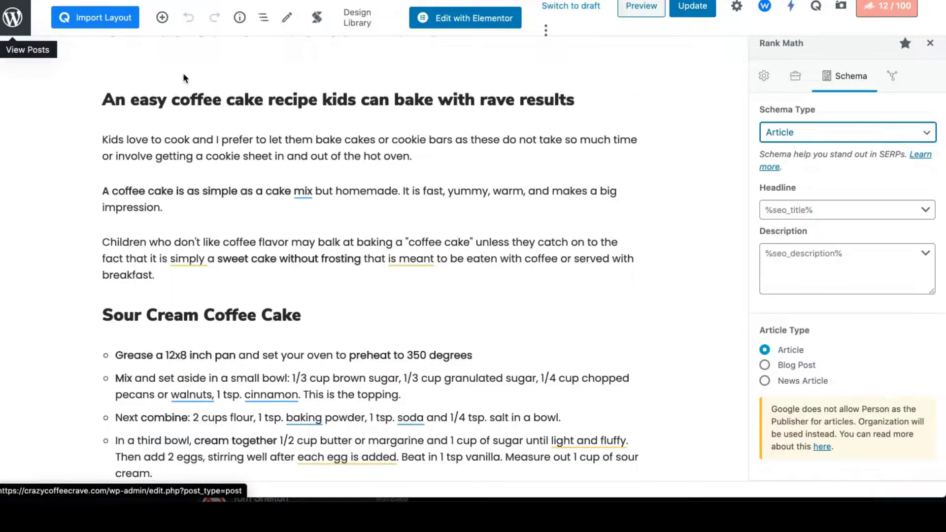
Step: Scroll to the Link Whisper box and tick, then untick, the first coffee cake suggestion
scroll(185, 78, down, 15)
scroll(187, 79, up, 15)
scroll(213, 293, down, 15)
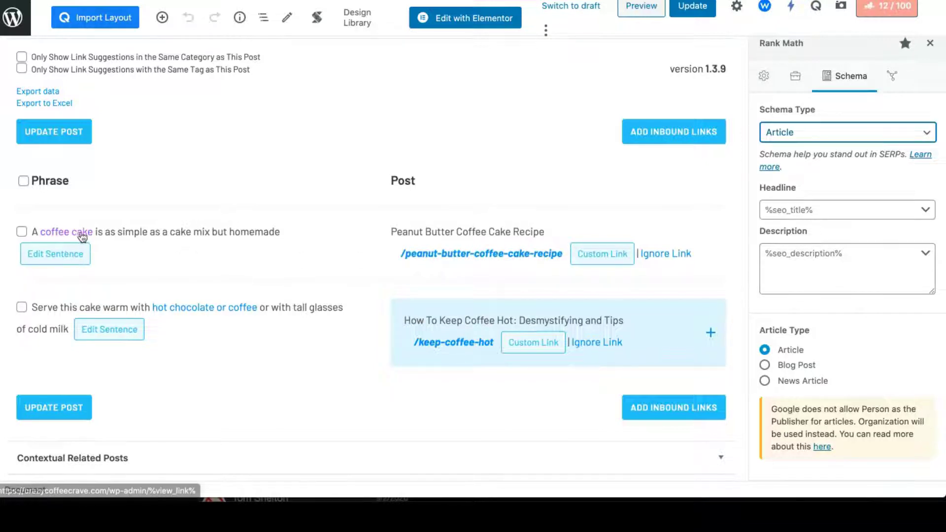
click(21, 233)
click(22, 232)
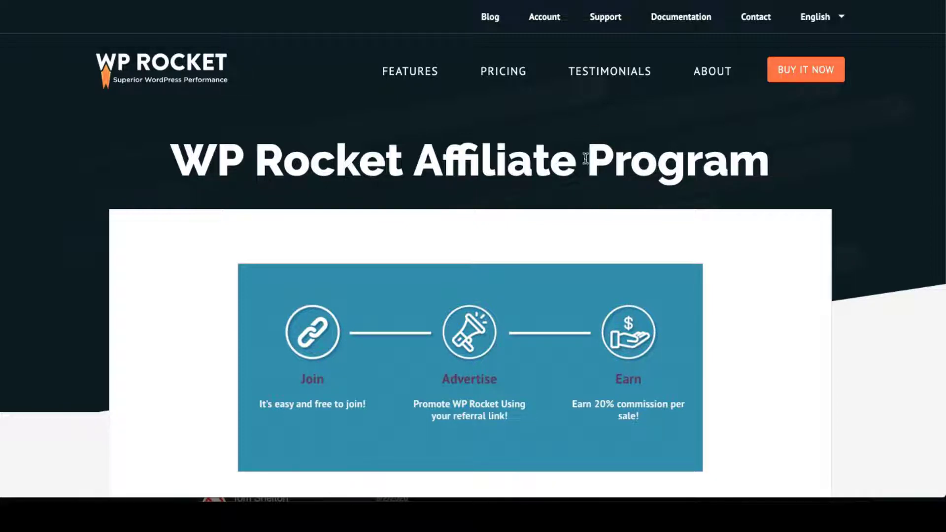
Step: Scroll the WP Rocket Affiliate Program page down to 'What is WP Rocket?' and 'Join the program'
scroll(586, 158, down, 10)
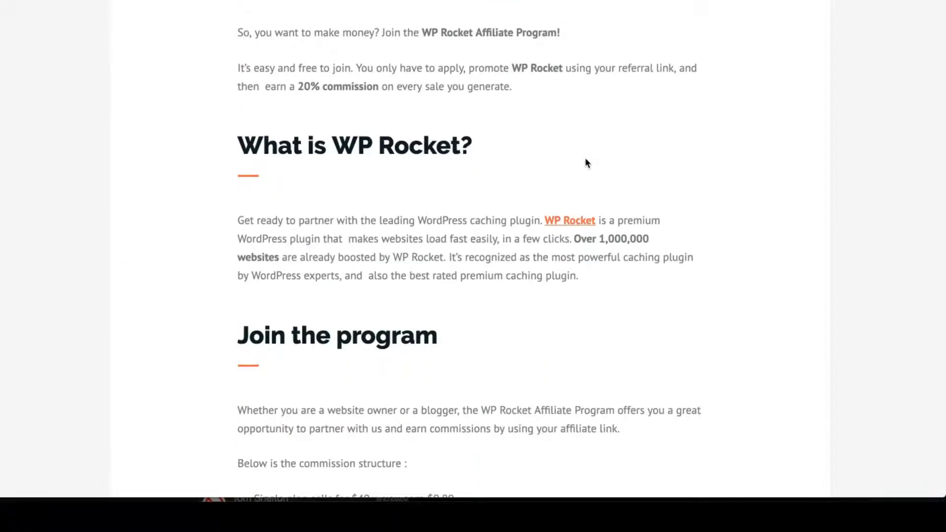
scroll(586, 160, down, 1)
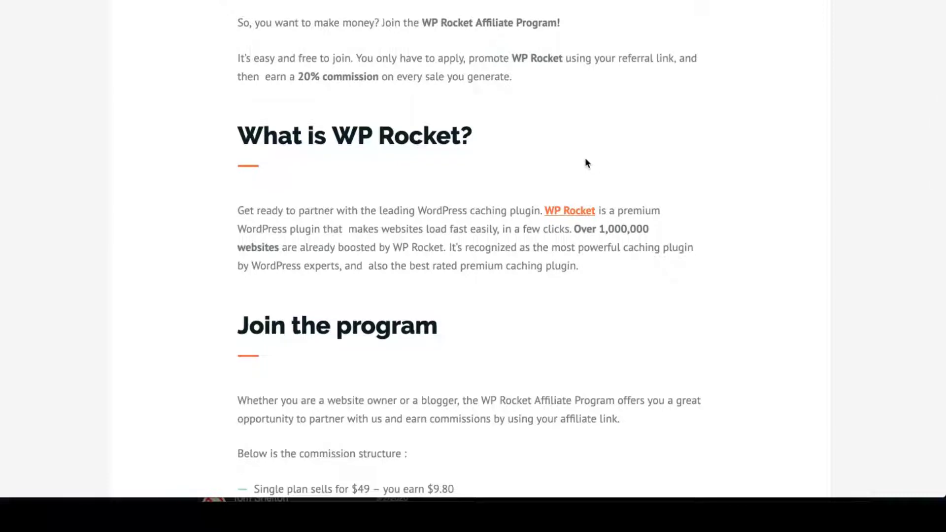
scroll(585, 159, down, 1)
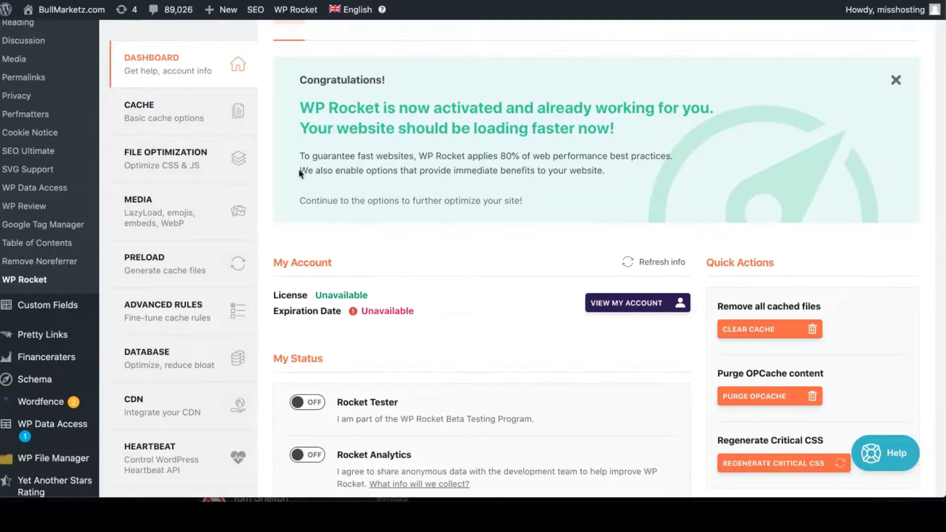
Step: Browse WP Rocket's Cache and File Optimization settings pages
click(190, 114)
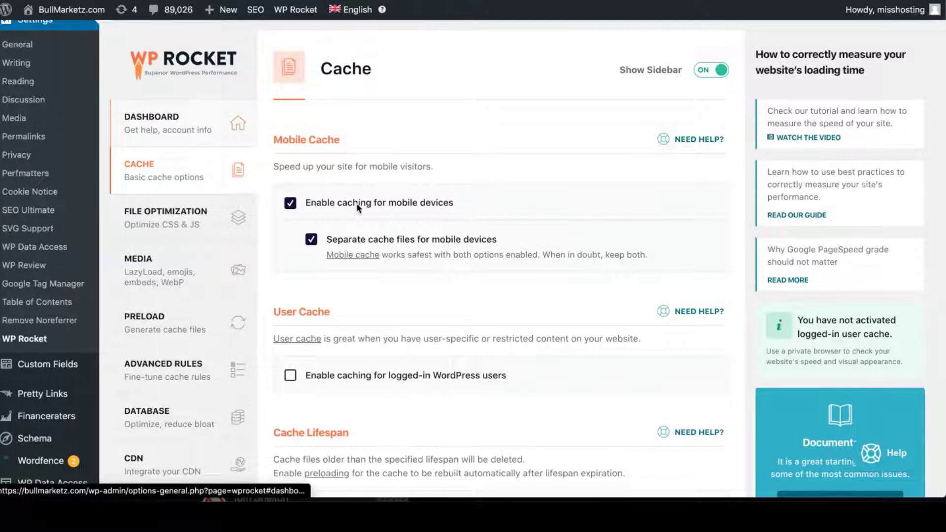
scroll(368, 220, down, 2)
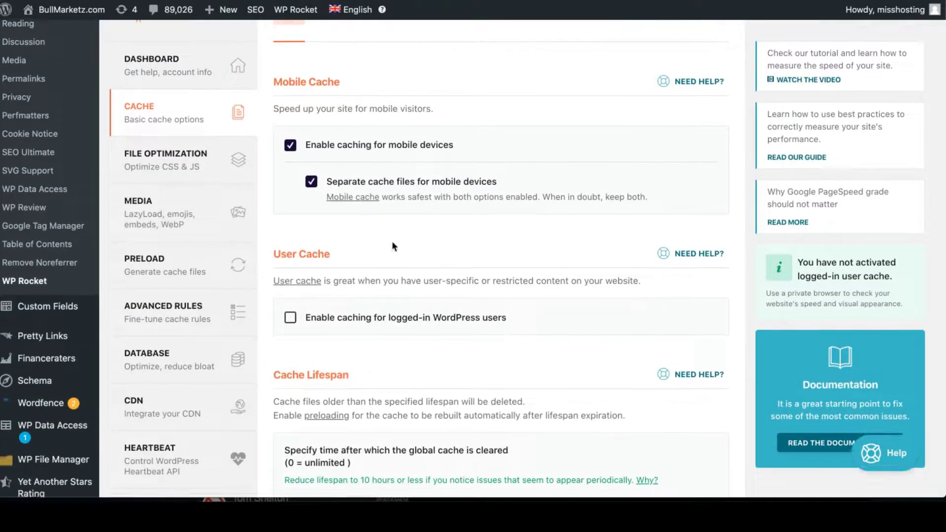
scroll(392, 245, down, 2)
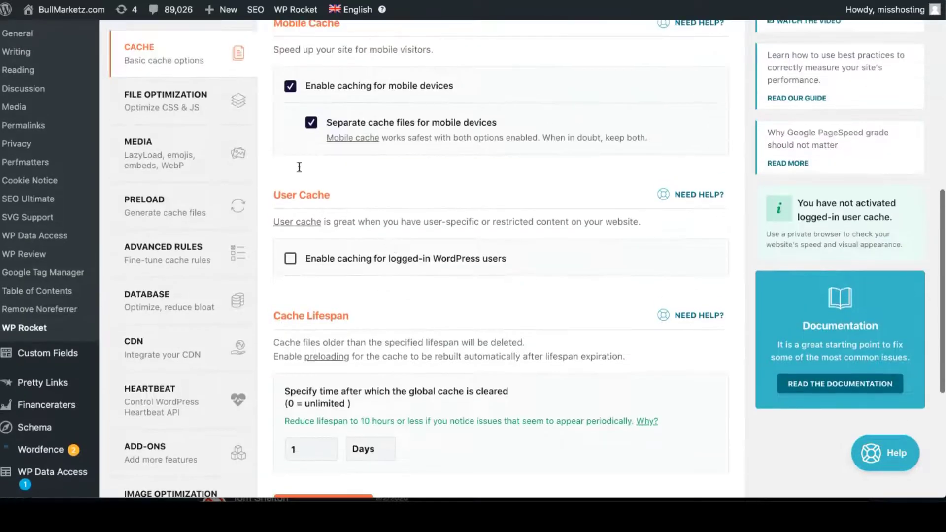
click(175, 109)
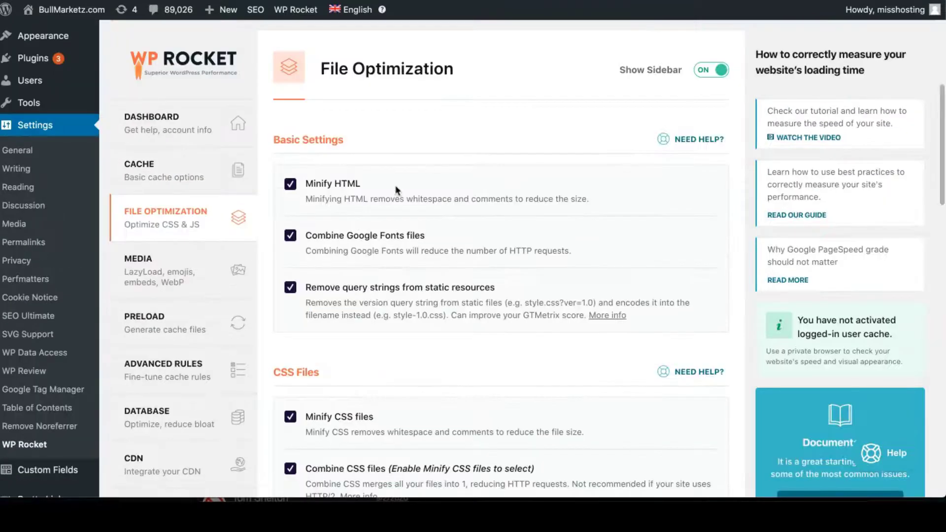
scroll(415, 305, down, 3)
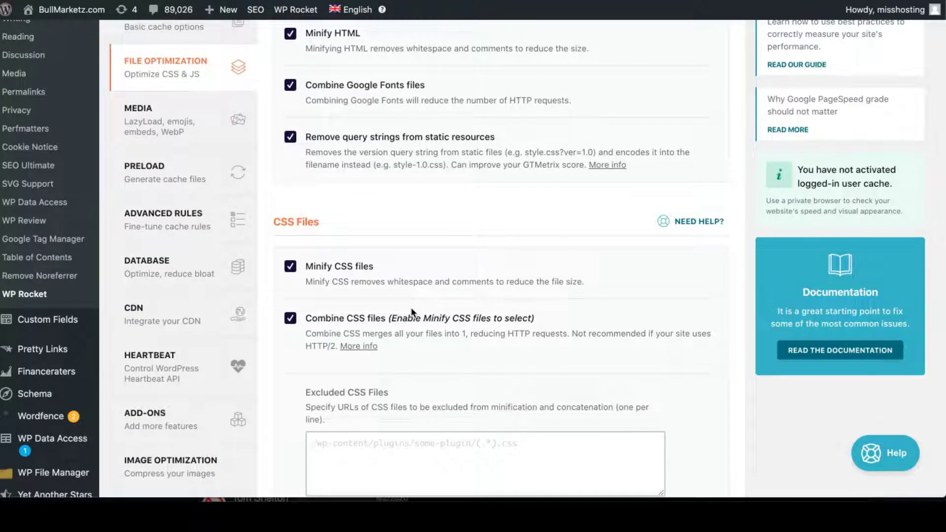
Step: Review the Media page's LazyLoad description, then move on to the CDN settings
click(173, 121)
scroll(397, 193, down, 3)
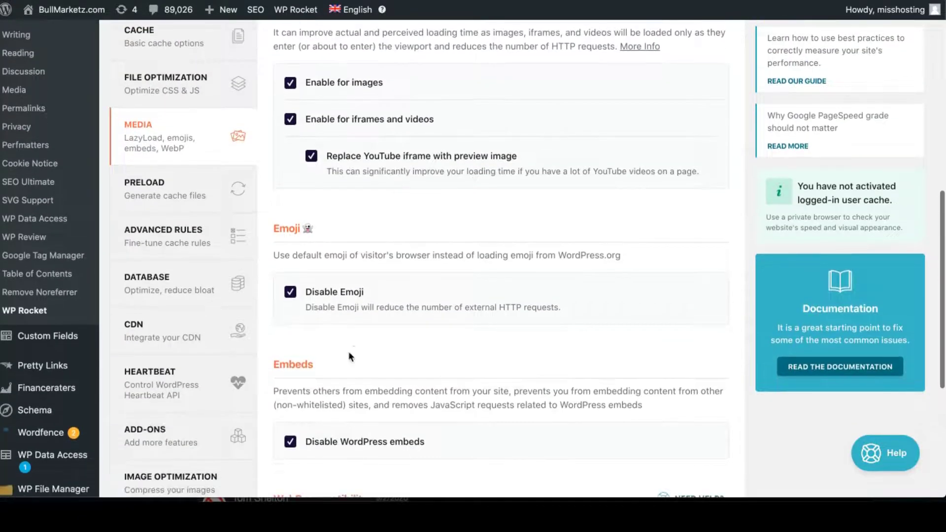
scroll(349, 350, down, 5)
scroll(347, 325, up, 5)
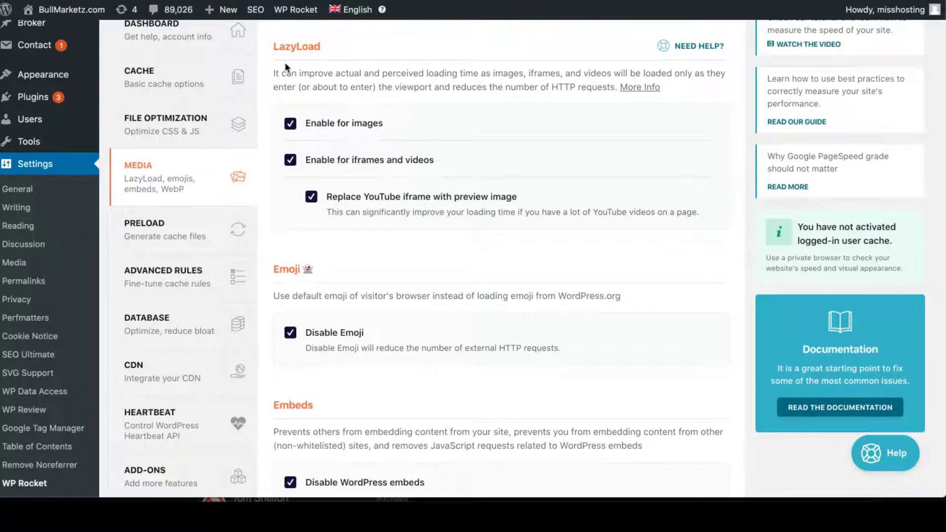
drag(274, 73, 486, 87)
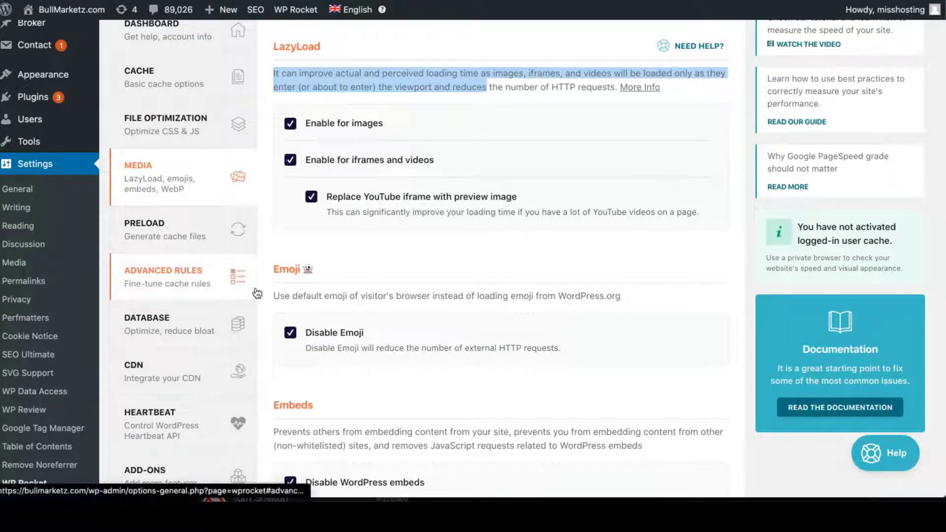
scroll(197, 274, down, 3)
click(212, 261)
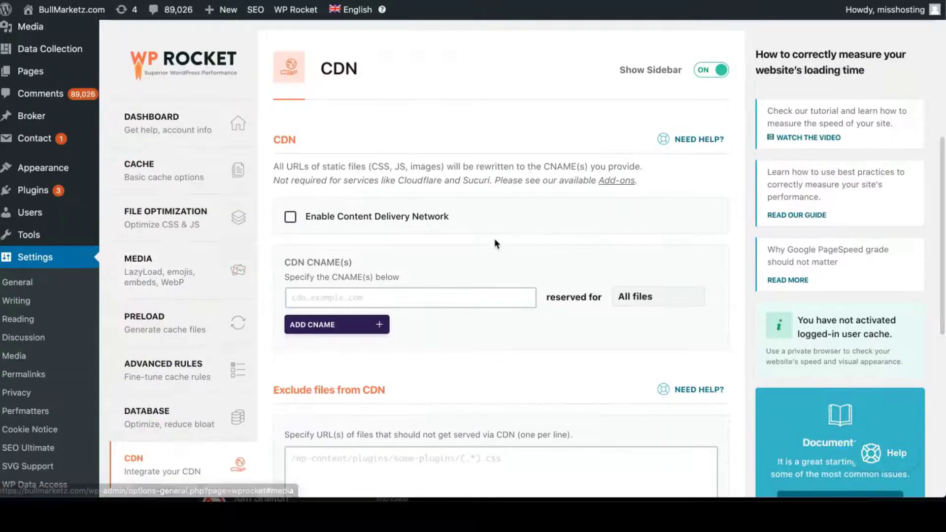
scroll(492, 240, up, 3)
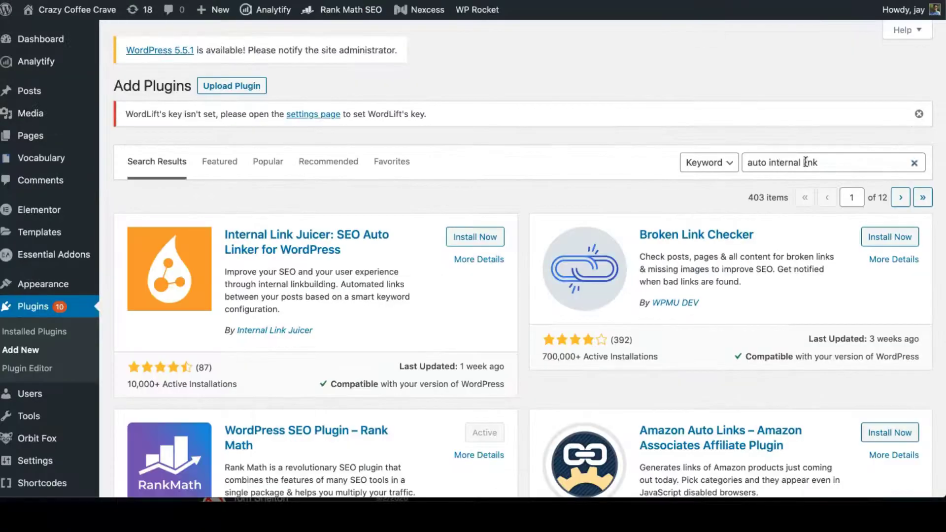
Step: Replace the plugin search with 'total cache' and view the results
key(ctrl+a)
text(total)
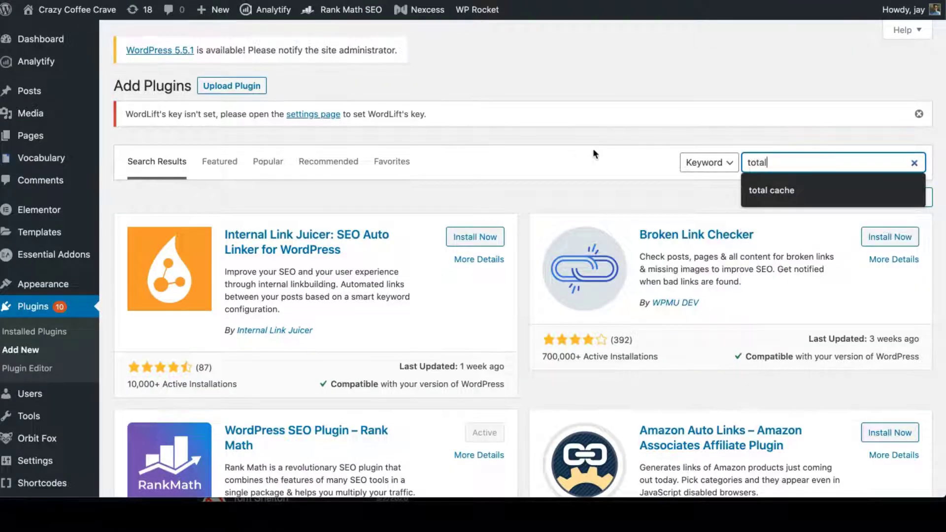
text( cache)
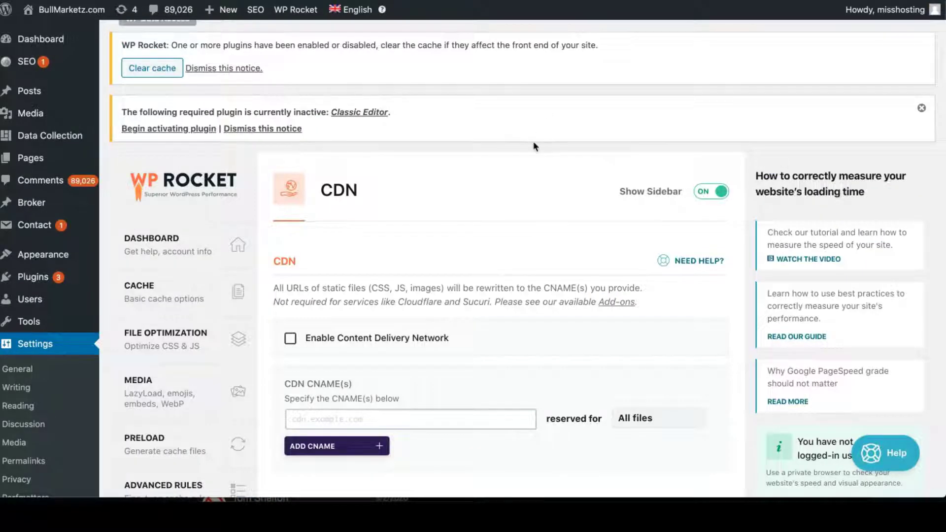
scroll(534, 146, up, 3)
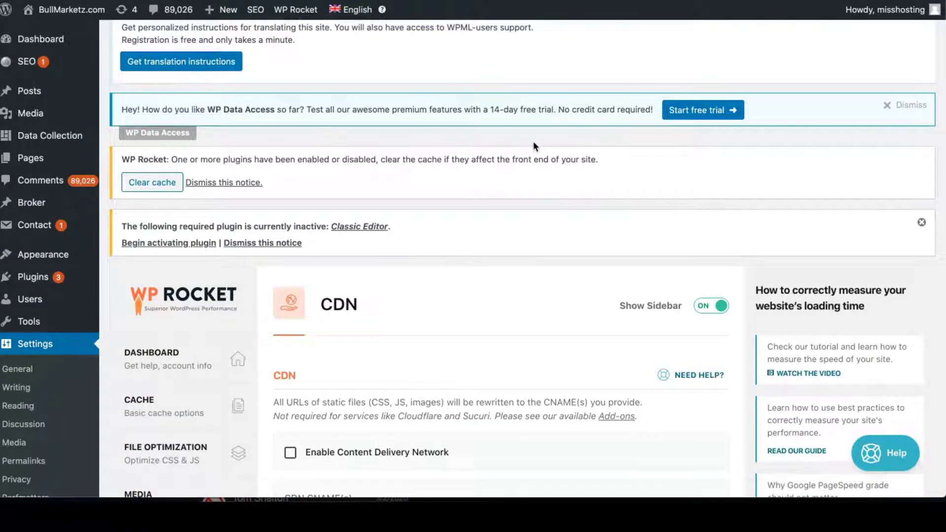
scroll(533, 143, up, 3)
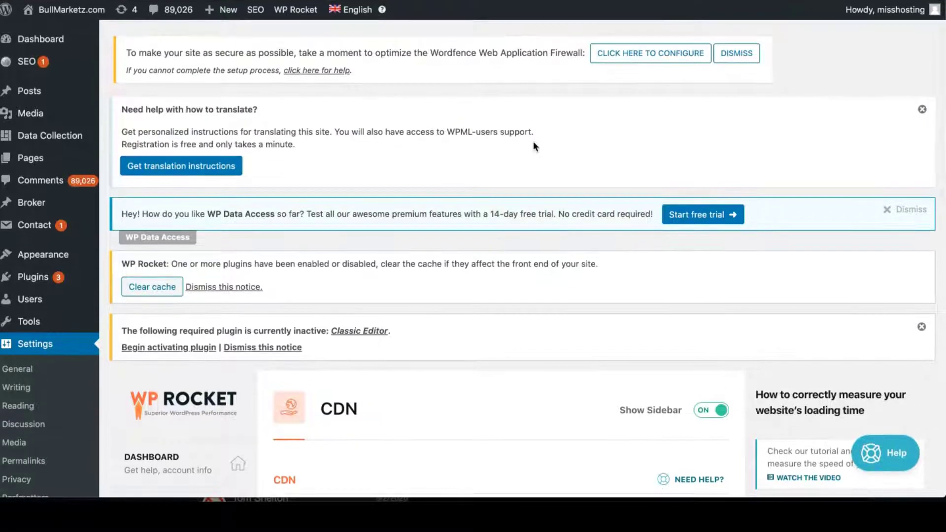
scroll(534, 143, down, 1)
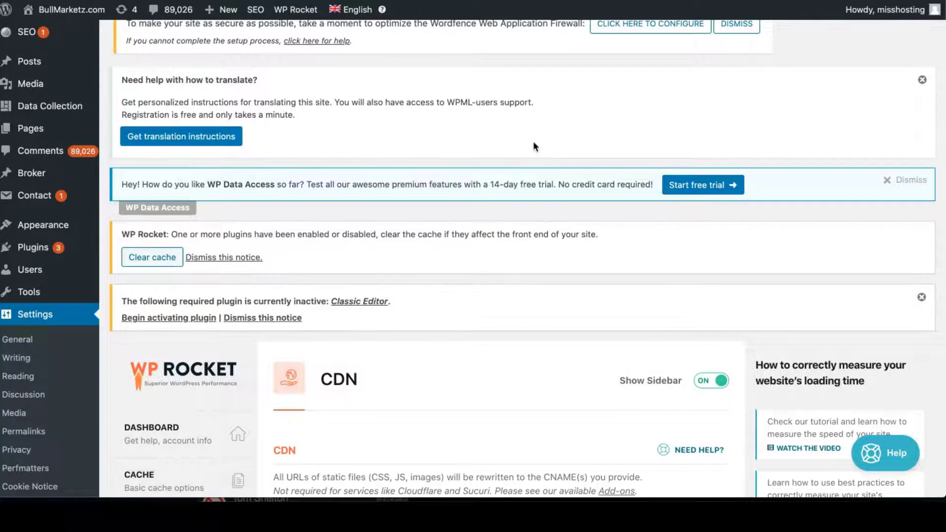
scroll(534, 143, down, 5)
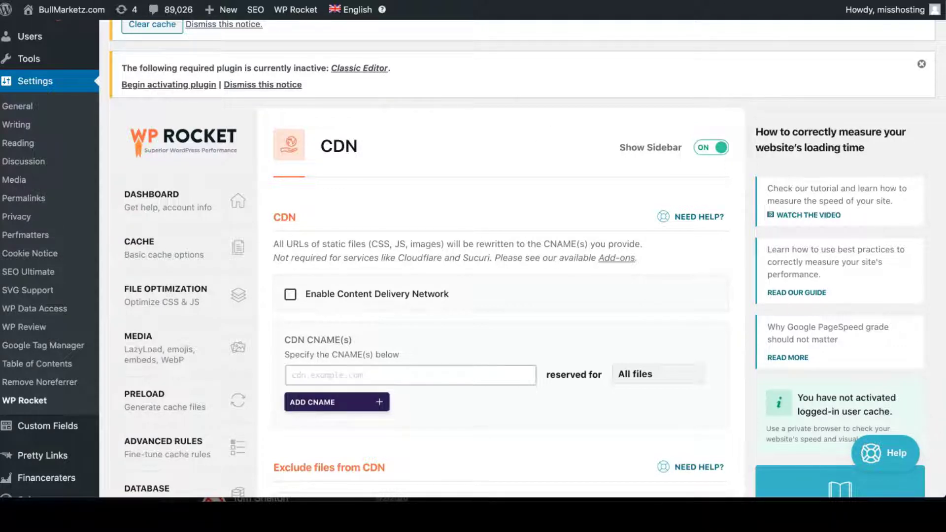
mouse_move(386, 2)
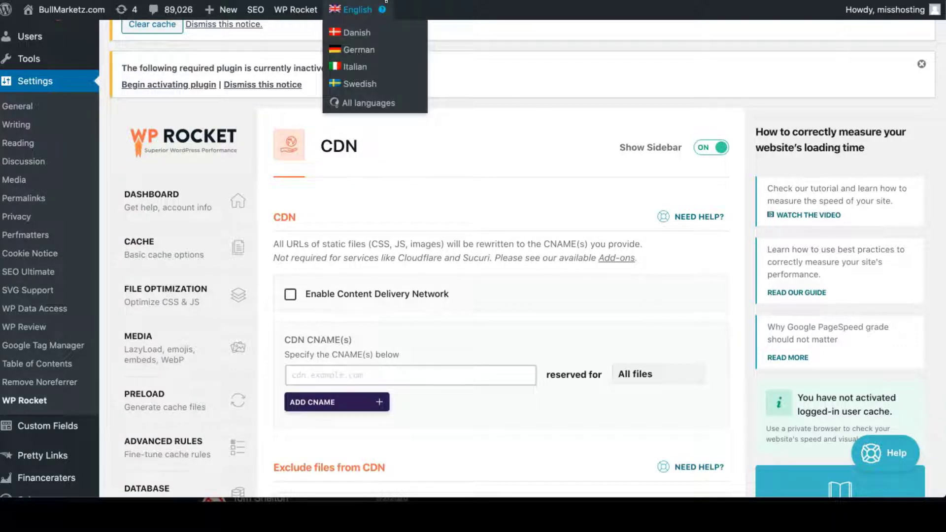